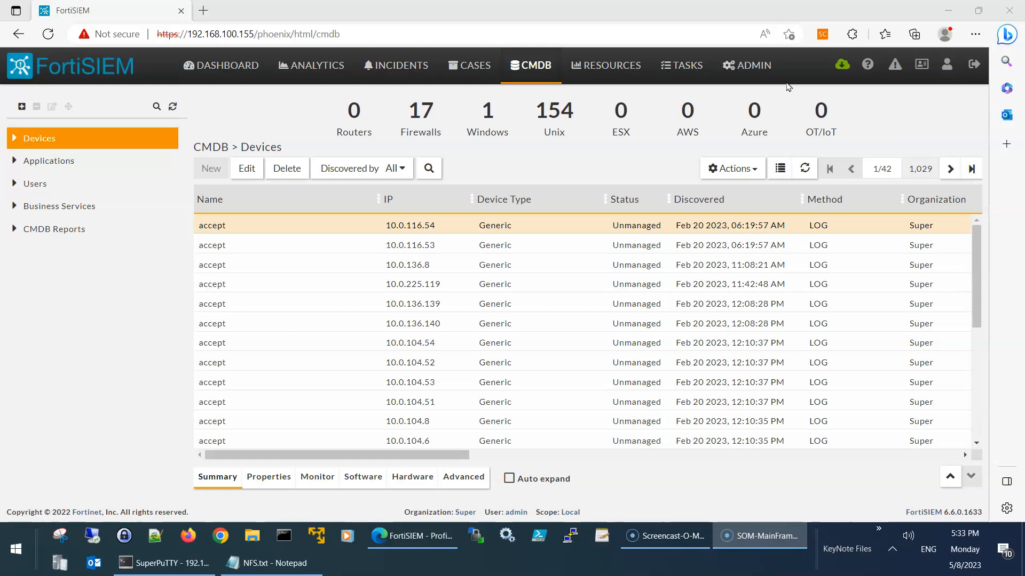
Open the online storage configuration in the FortiSIEM administration setup
click(758, 66)
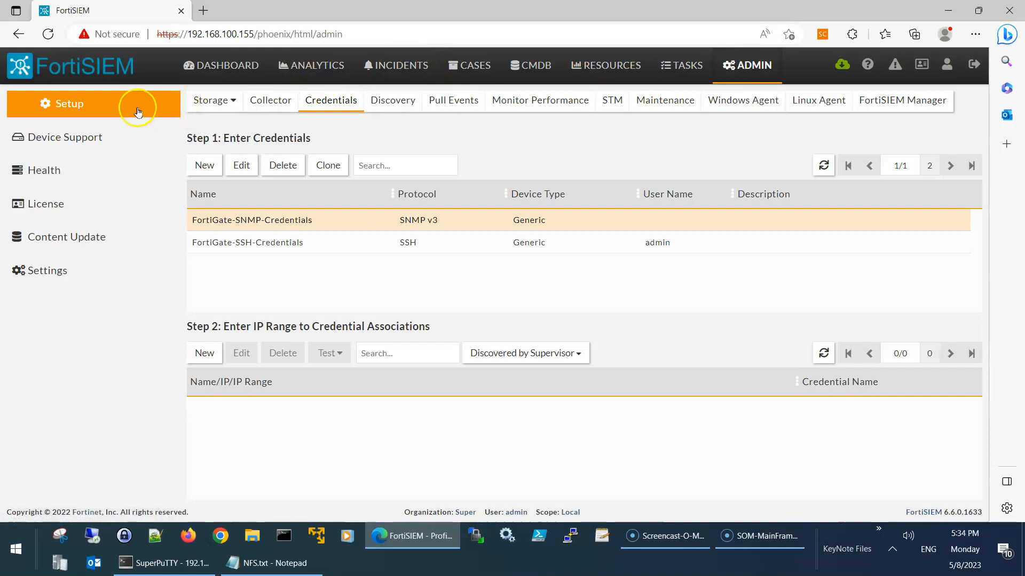
mouse_move(235, 101)
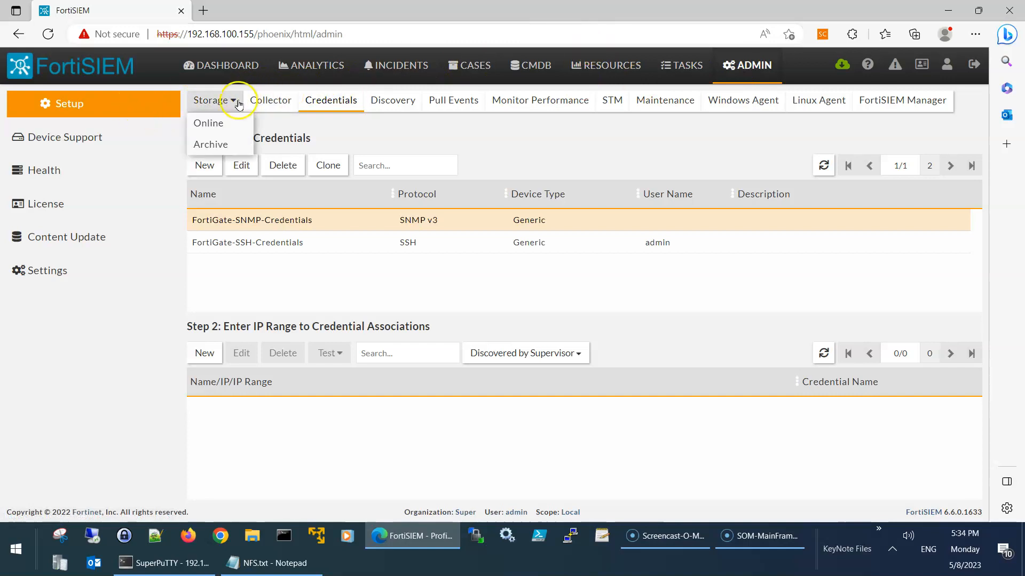
click(219, 130)
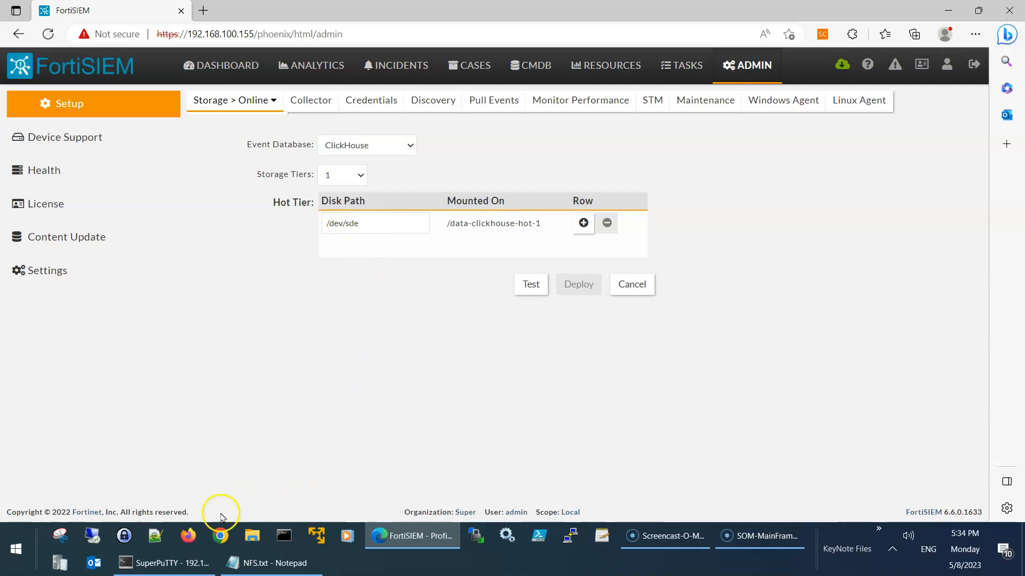
Switch to SuperPuTTY and run lsblk in the 192.168.100.155 session to list the block devices
click(185, 563)
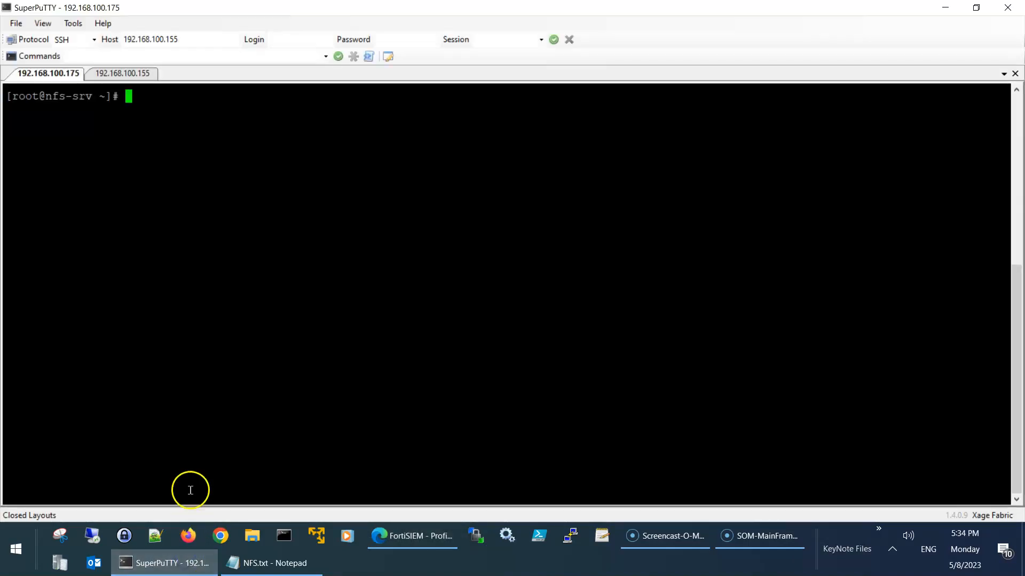
click(136, 72)
text(lsblk)
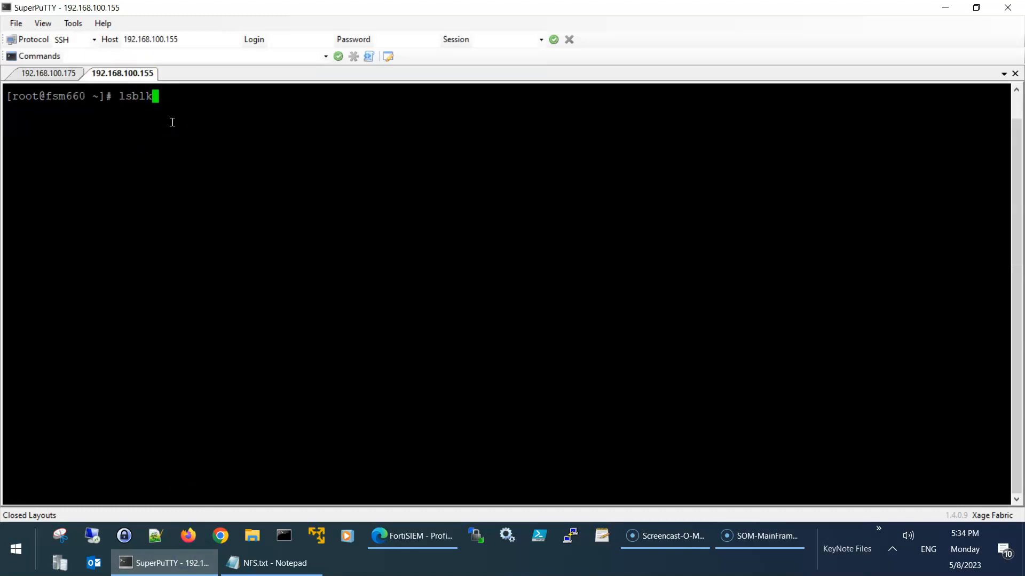
key(Return)
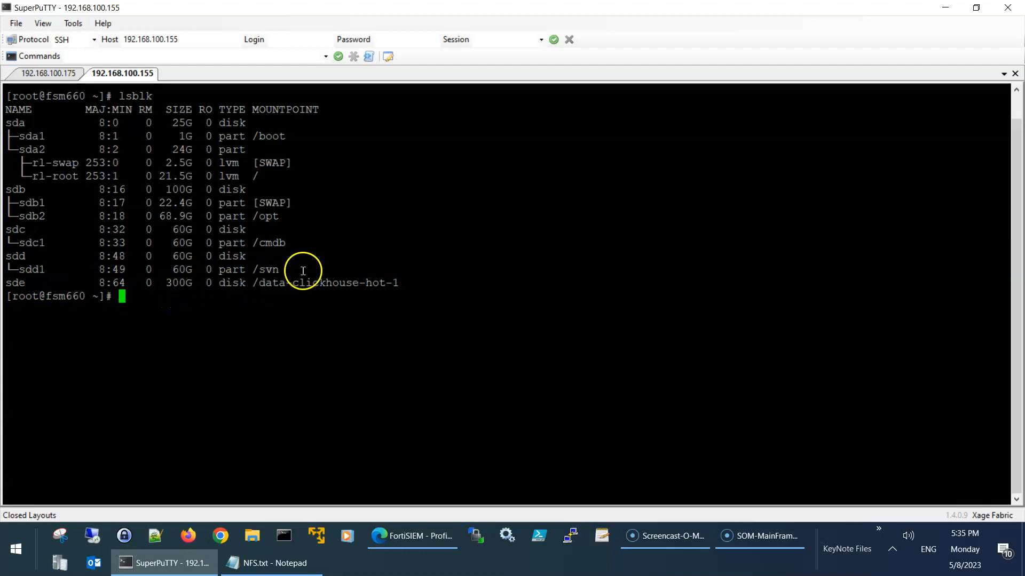
Compare the hot tier disk path in FortiSIEM's online storage settings with the block device list in SuperPuTTY
key(alt+Tab)
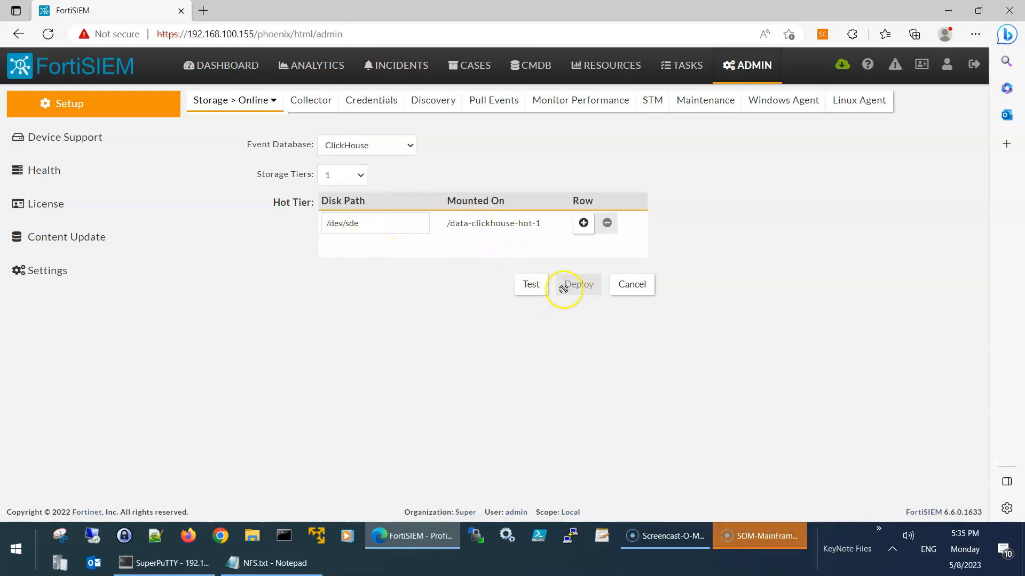
key(alt+Tab)
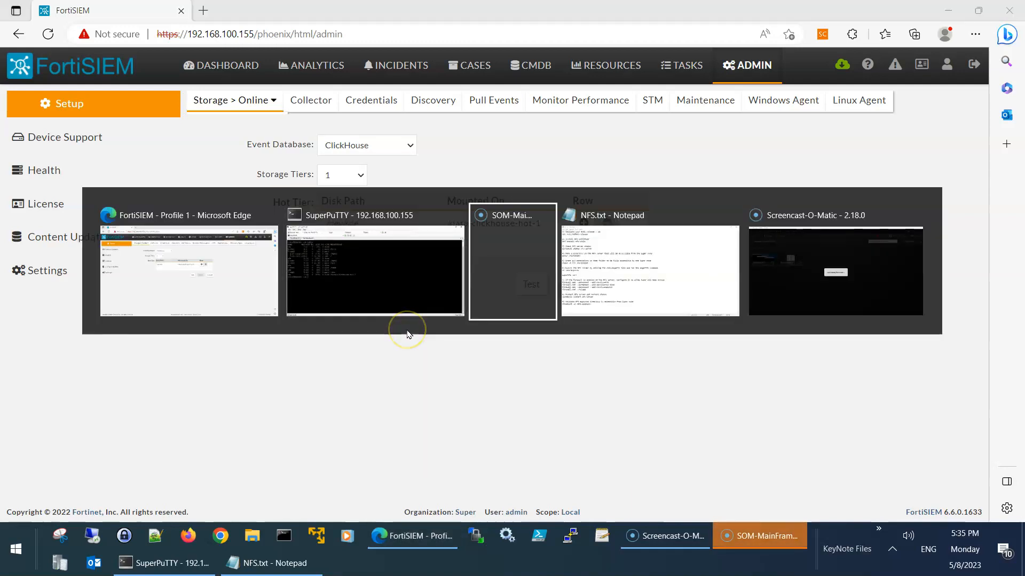
key(Tab)
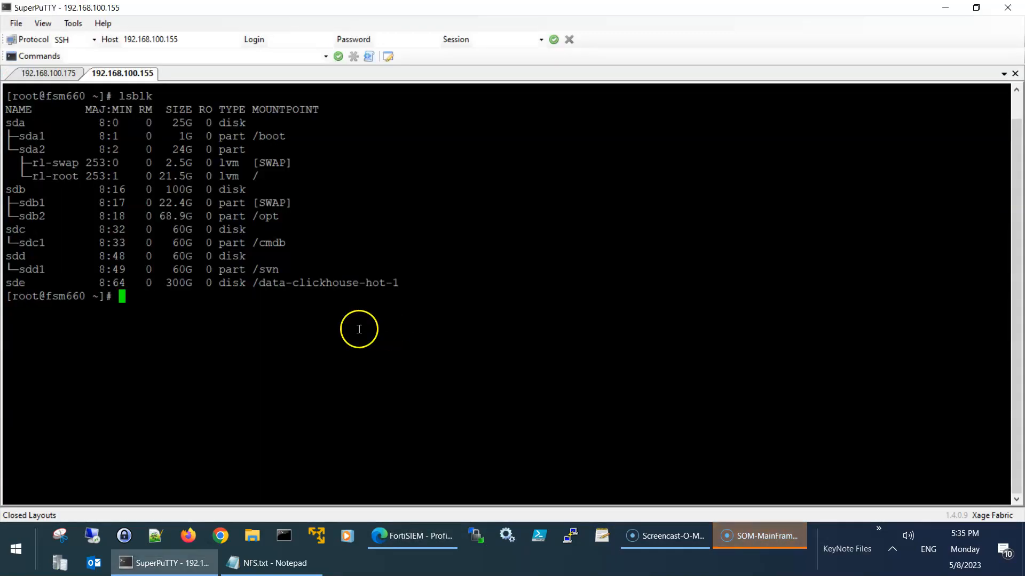
Switch back to FortiSIEM in the browser and open the archive storage configuration
key(alt+Tab)
key(alt+Tab)
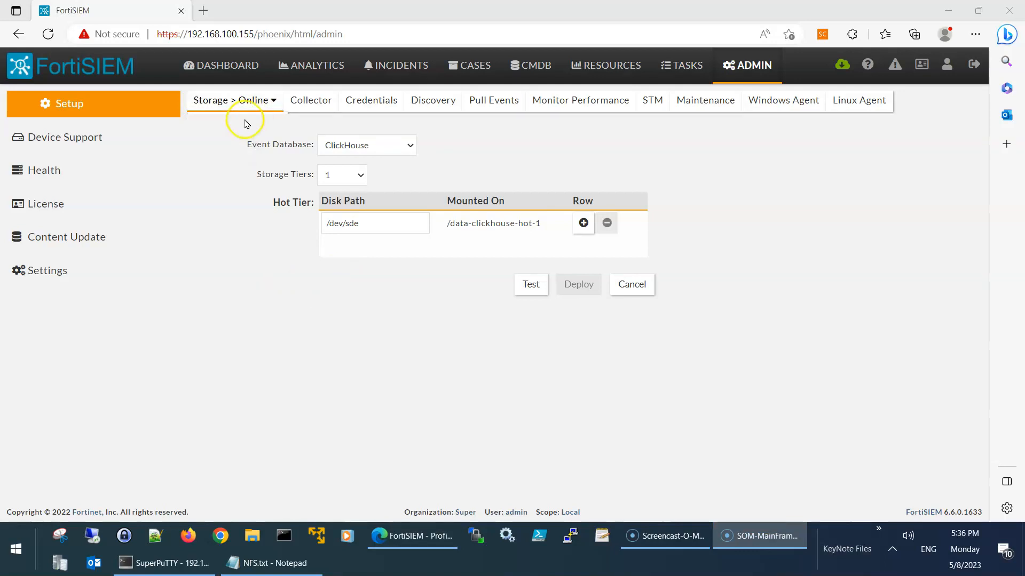
mouse_move(244, 105)
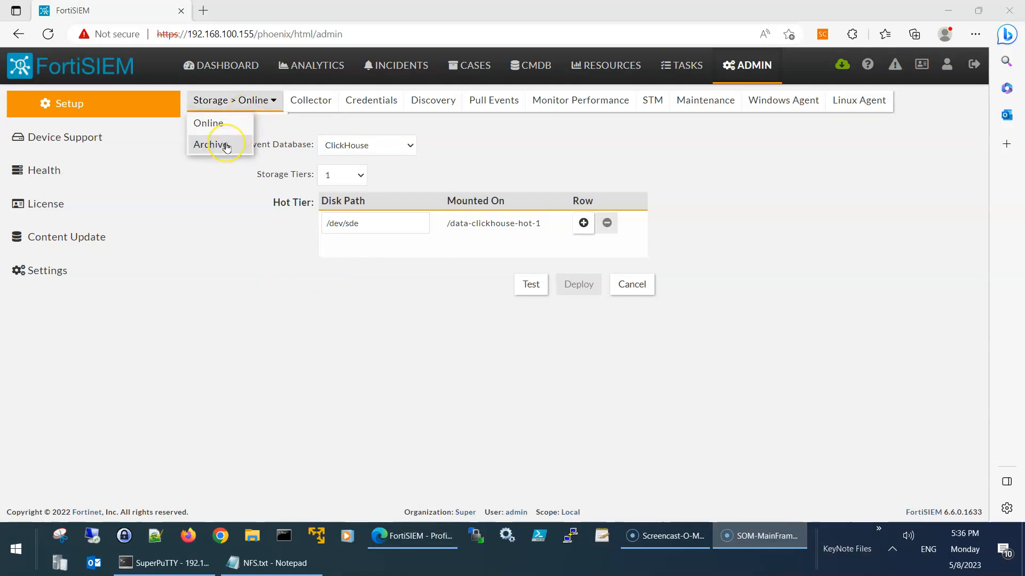
click(227, 148)
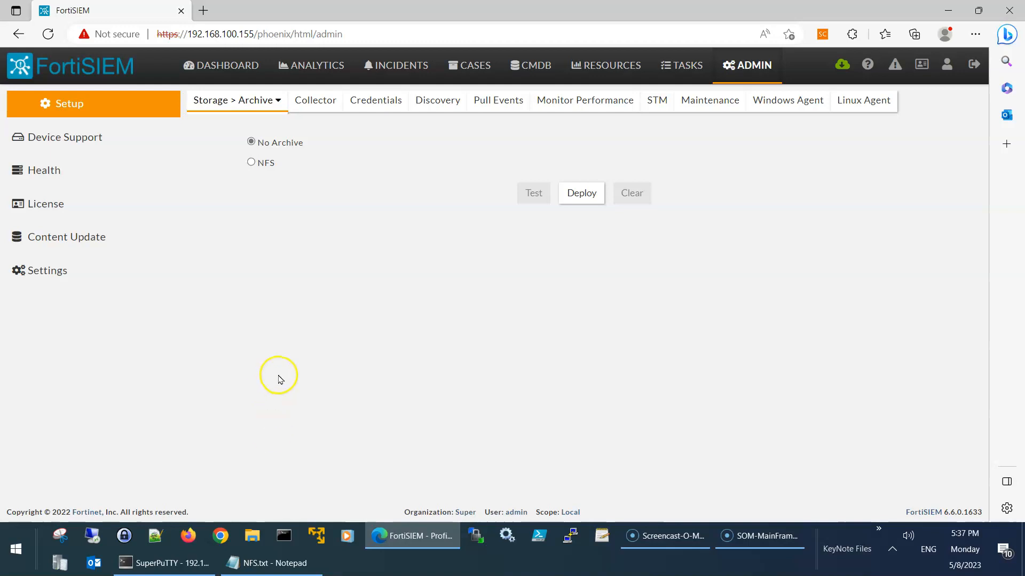
Switch to SuperPuTTY and display /etc/redhat-release in the 192.168.100.175 NFS server session
click(177, 563)
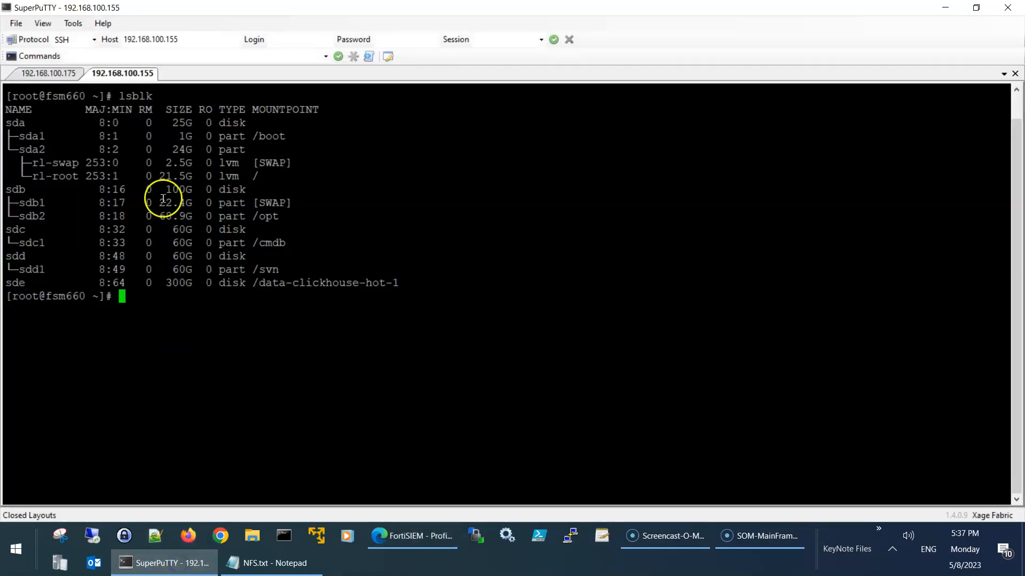
click(60, 73)
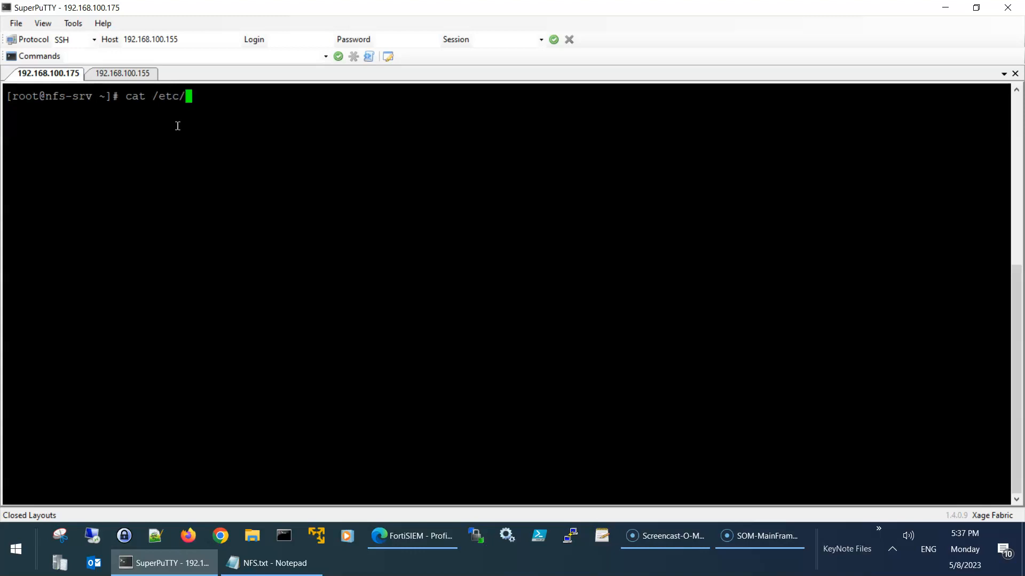
key(Tab)
key(Return)
click(155, 116)
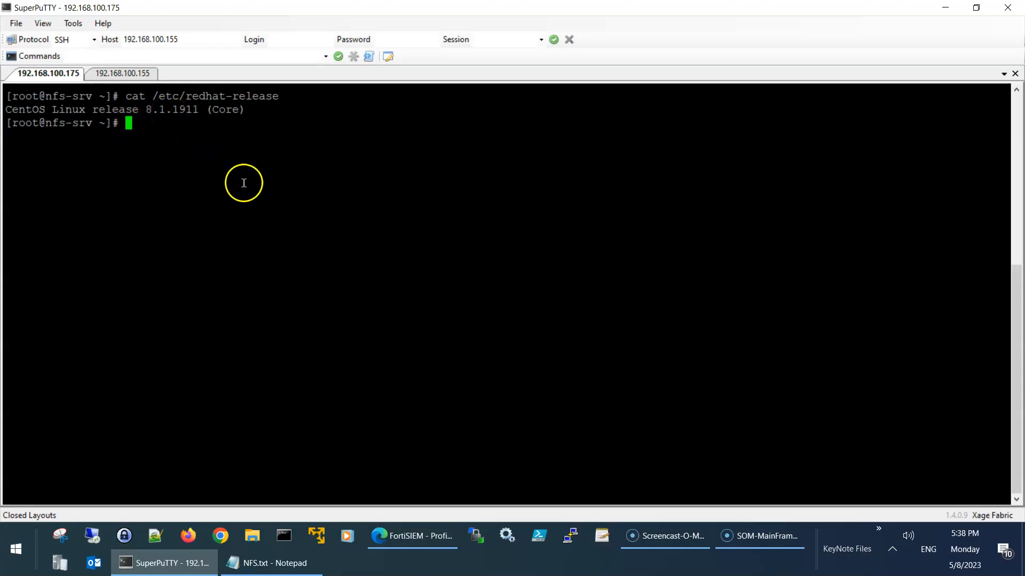
Check the RHEL release instruction in NFS.txt and display /etc/redhat-release in SuperPuTTY's 192.168.100.155 session
click(276, 564)
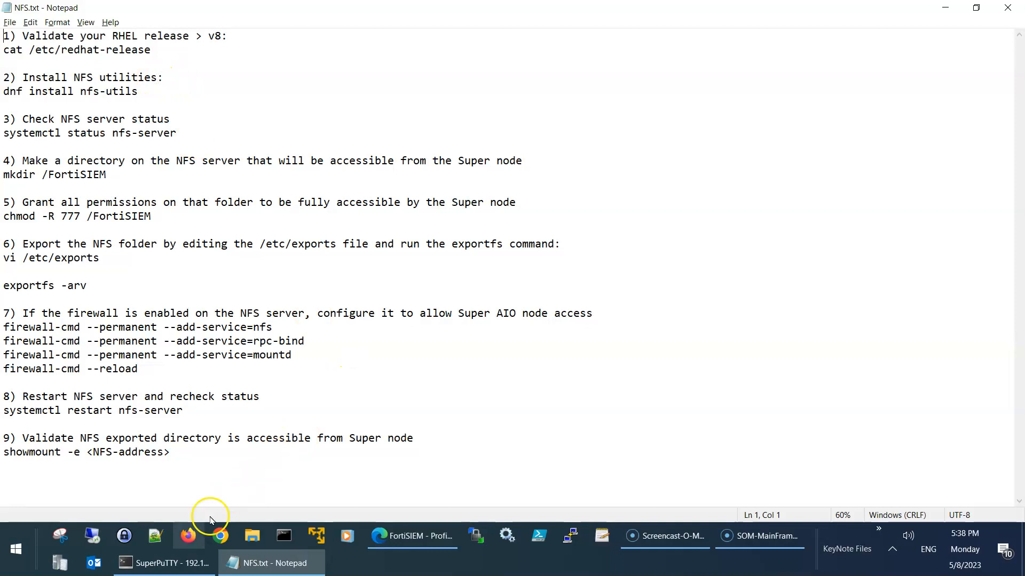
click(191, 556)
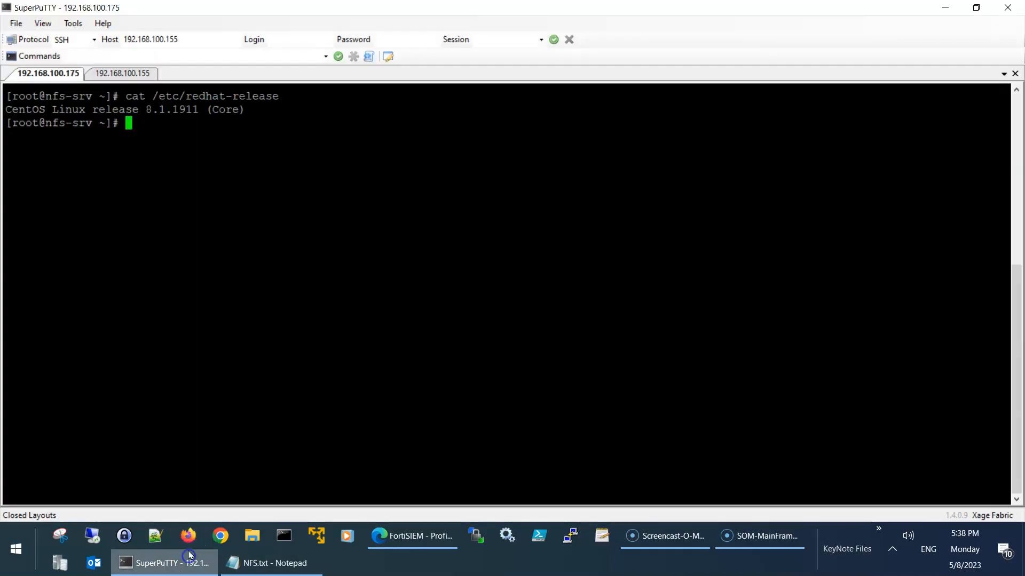
click(137, 73)
text(cat /etc/)
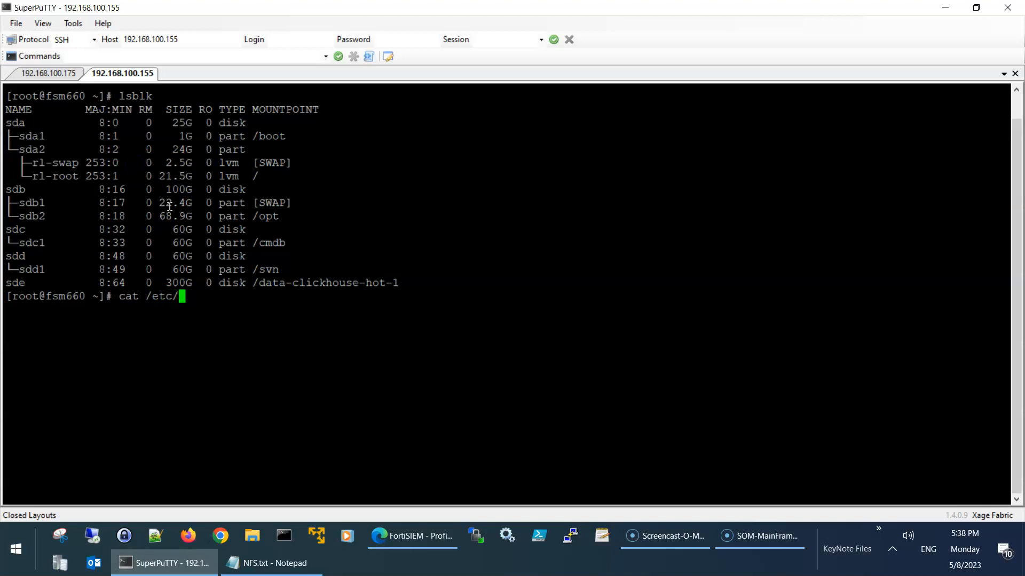
text(red)
key(Tab)
key(Return)
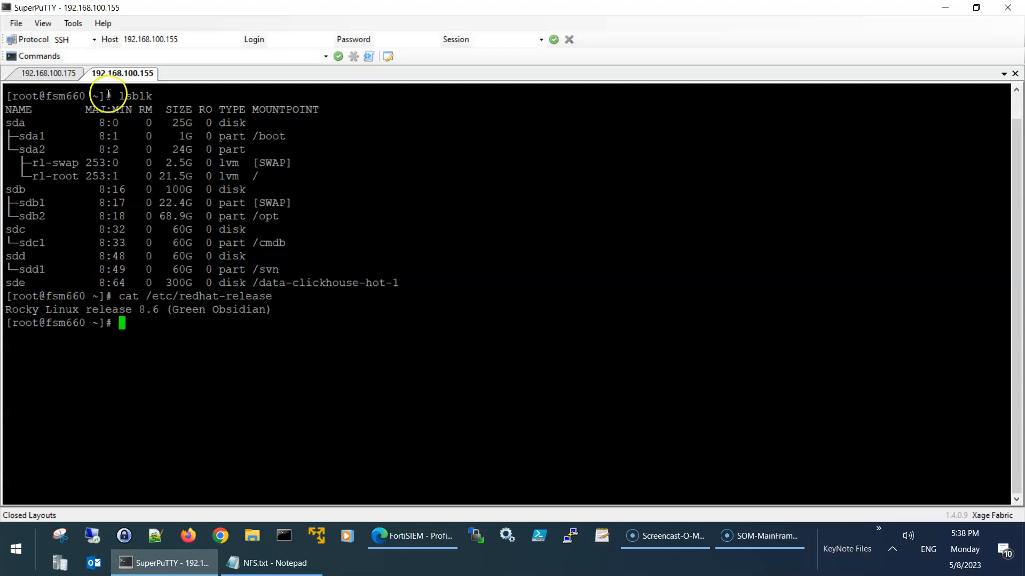
Compare the operating system releases shown in the two sessions, ending on the 192.168.100.175 session
click(51, 75)
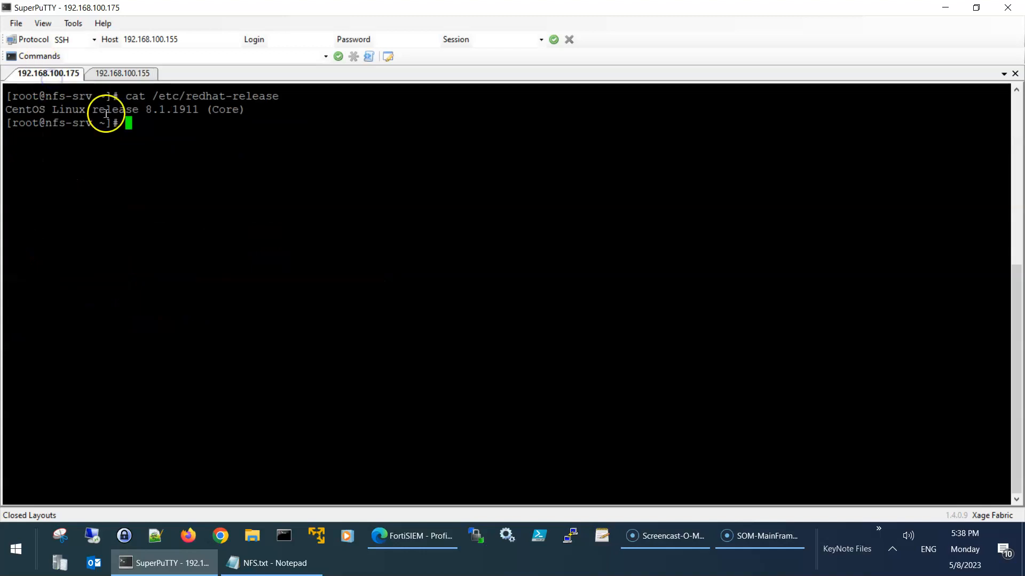
click(133, 74)
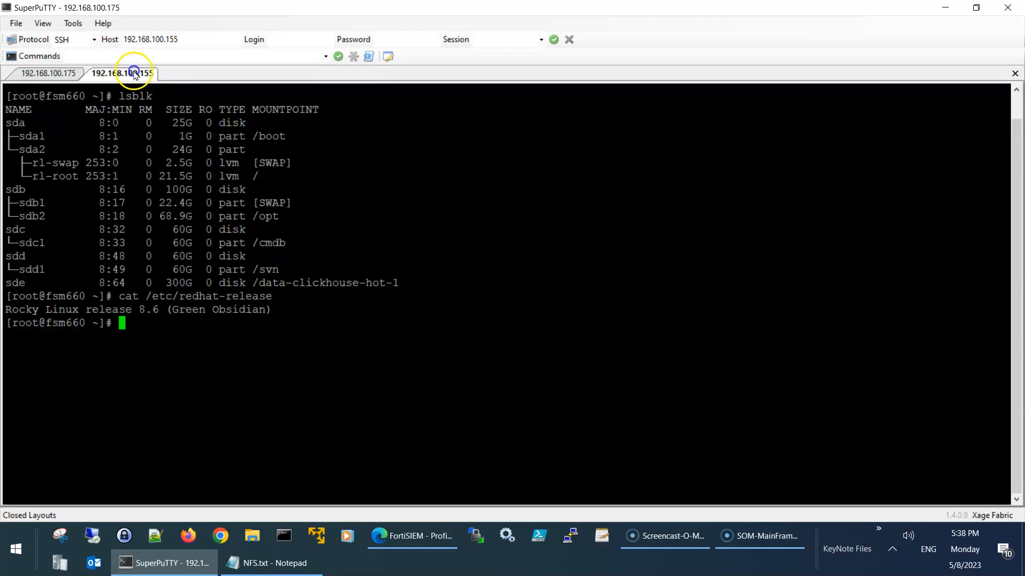
click(65, 73)
Switch to the NFS.txt notes in Notepad and copy the command "dnf install nfs-utils"
key(alt+Tab)
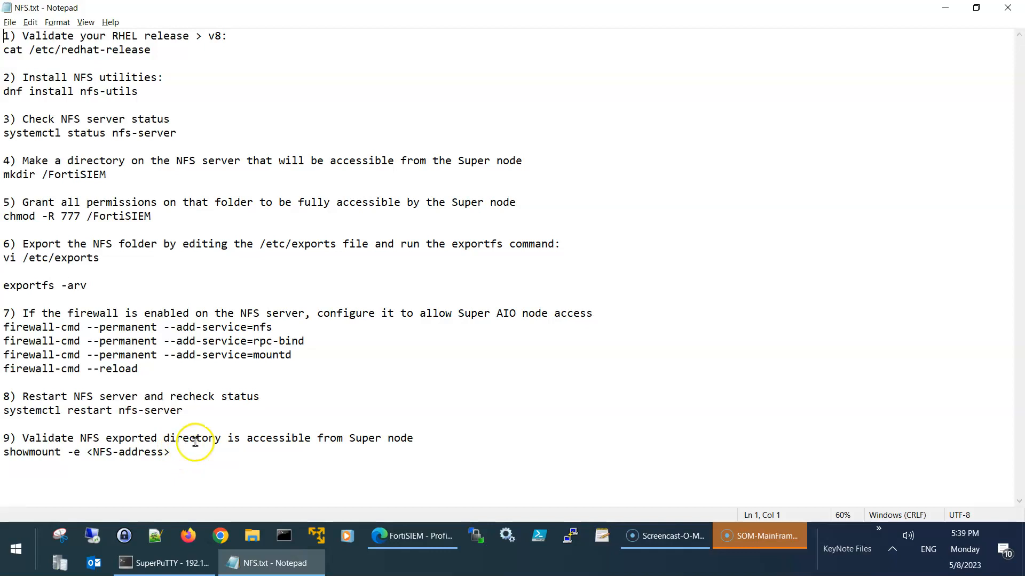
click(125, 94)
drag(48, 94, 25, 101)
key(ctrl+c)
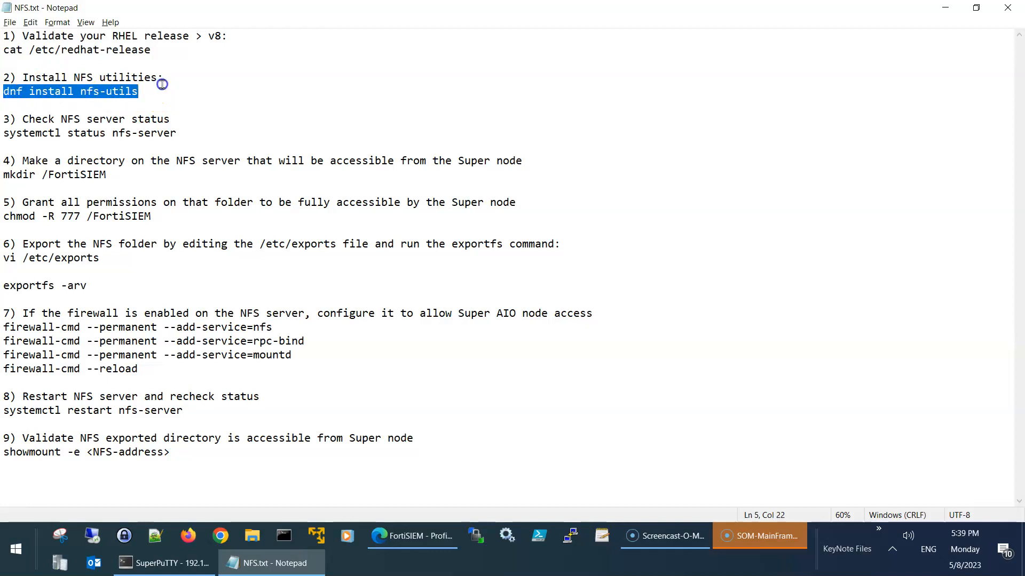
Run dnf install nfs-utils in SuperPuTTY's 192.168.100.175 session and accept the package installation with y
key(alt+Tab)
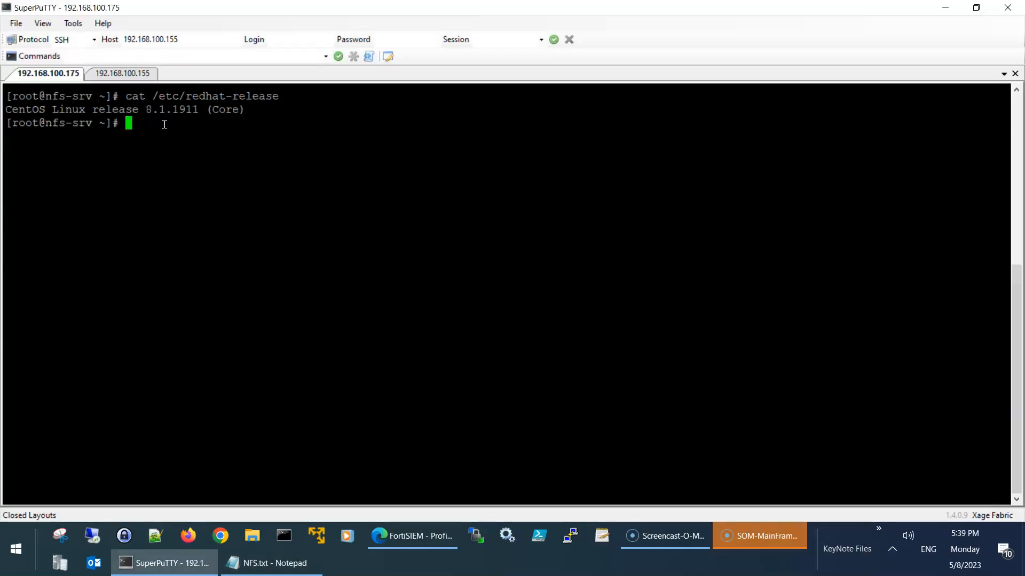
click(81, 86)
click(105, 78)
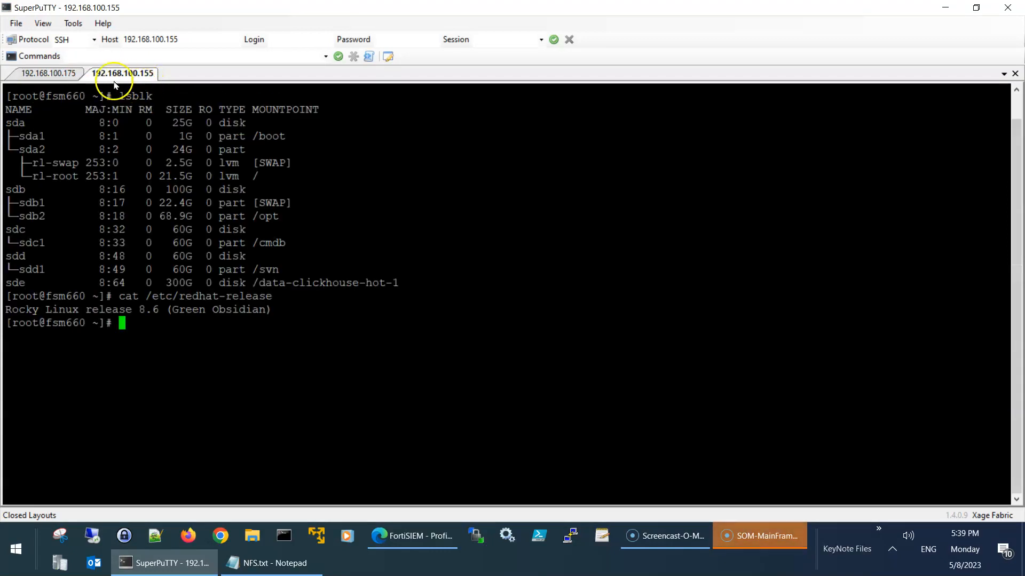
click(75, 75)
click(149, 125)
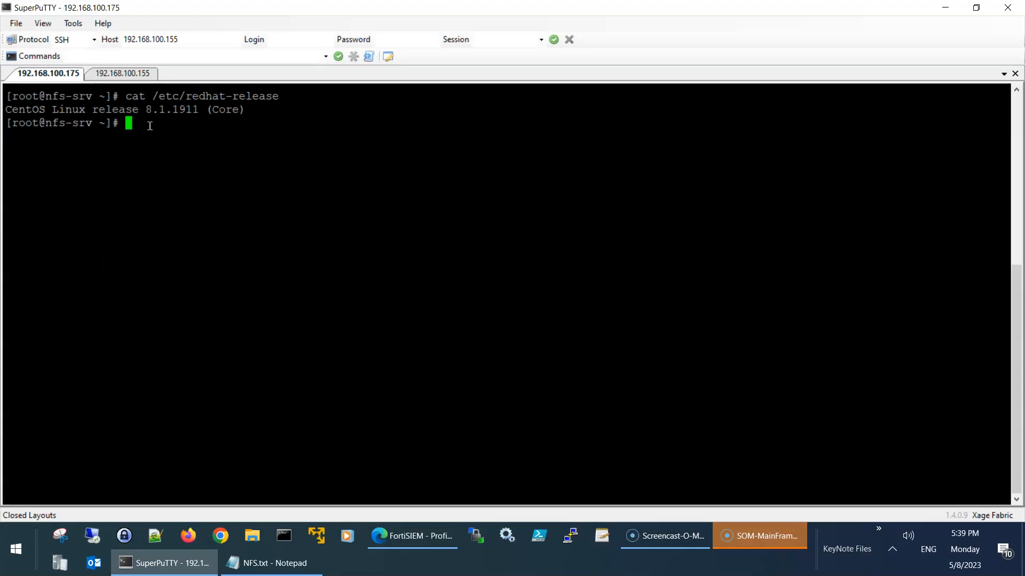
click(171, 123)
right_click(173, 124)
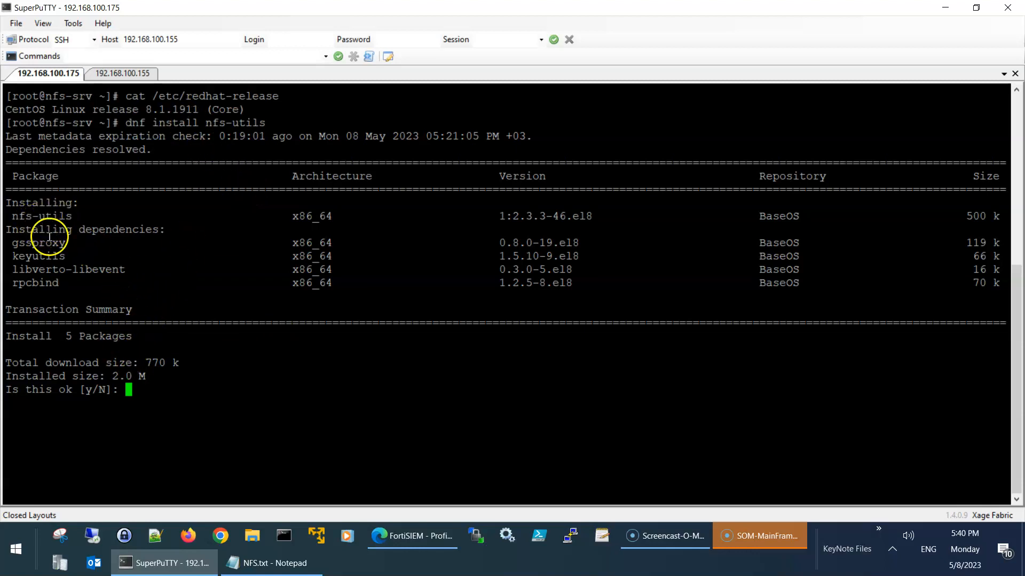
text(y)
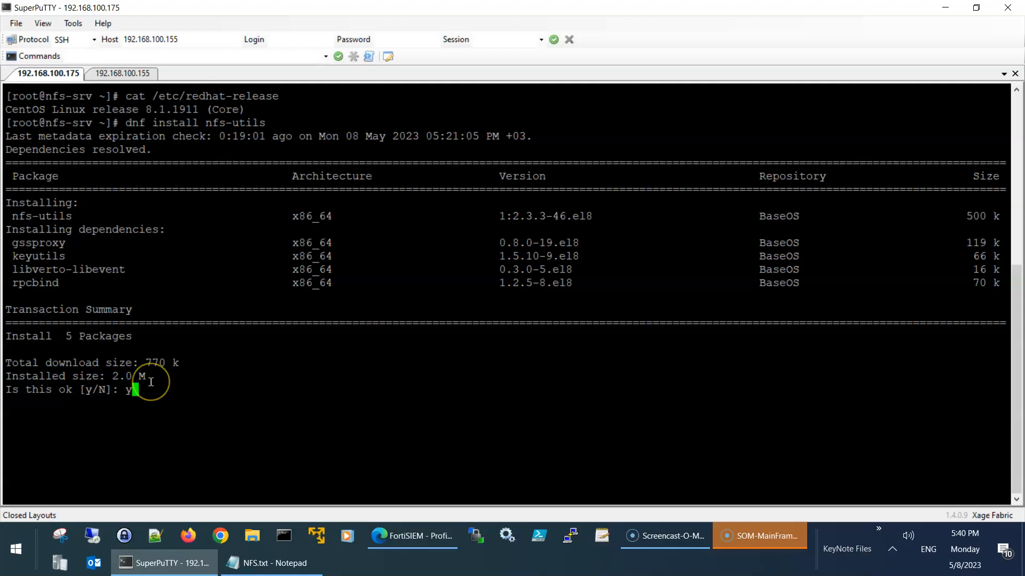
key(Return)
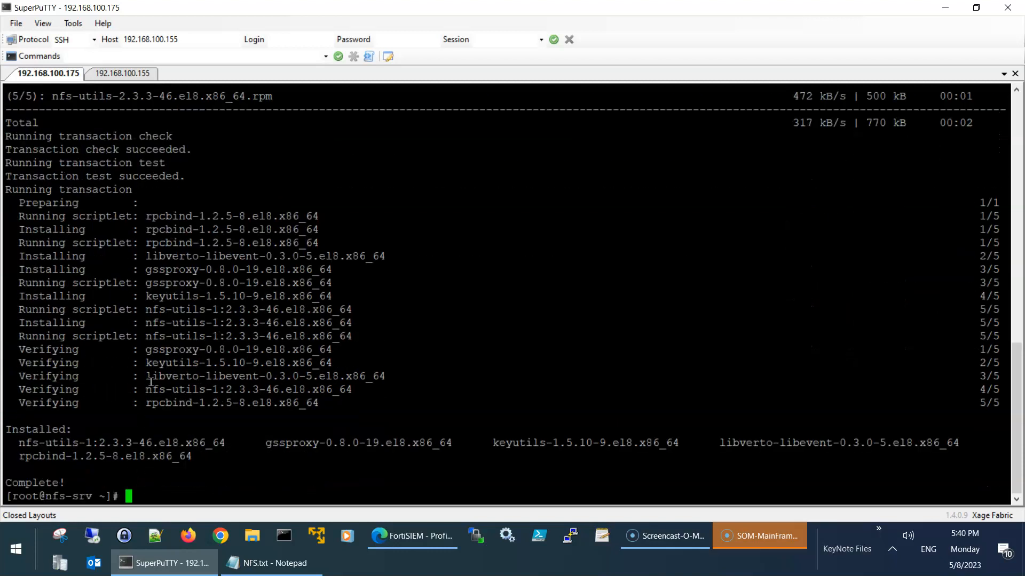
Copy "systemctl status nfs-server" from NFS.txt and run it in the 192.168.100.175 session to check the NFS server status
key(alt+Tab)
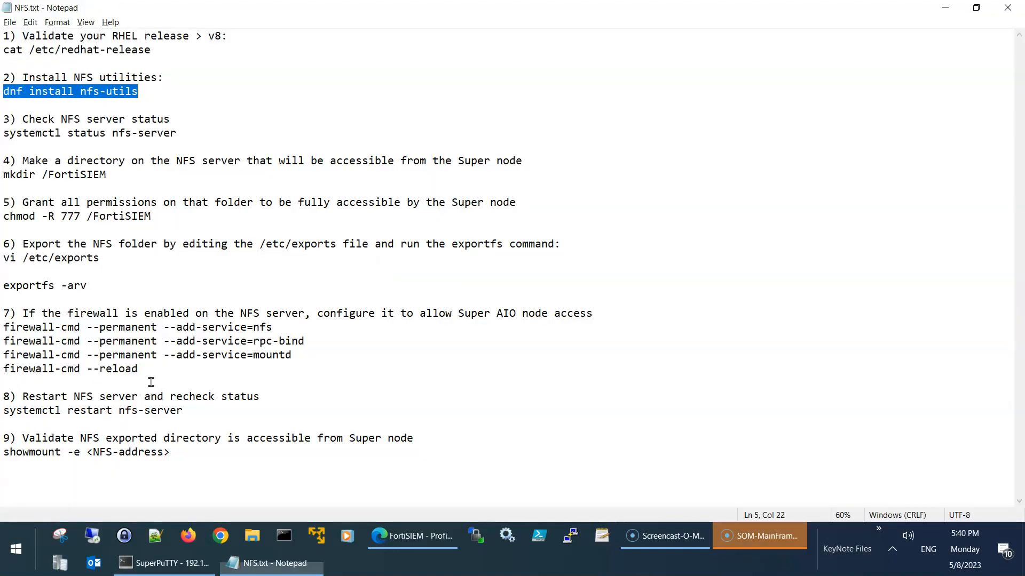
drag(4, 134, 184, 132)
key(ctrl+c)
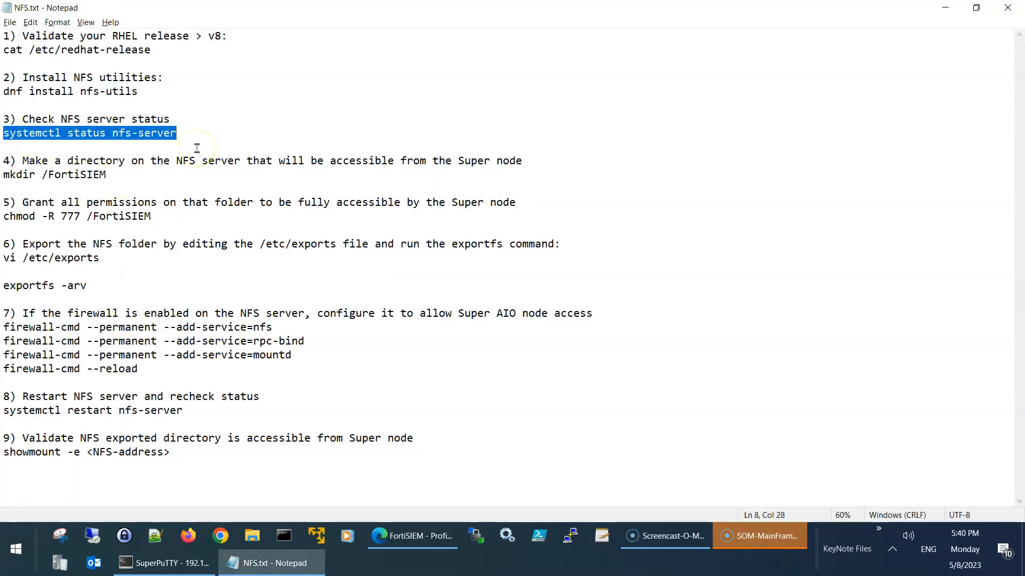
key(alt+Tab)
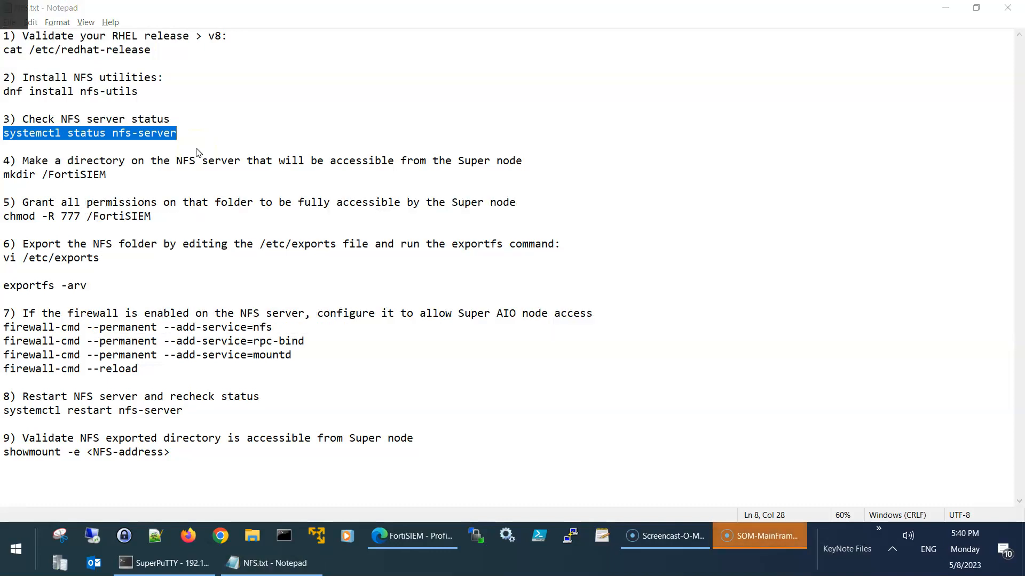
right_click(197, 149)
key(Return)
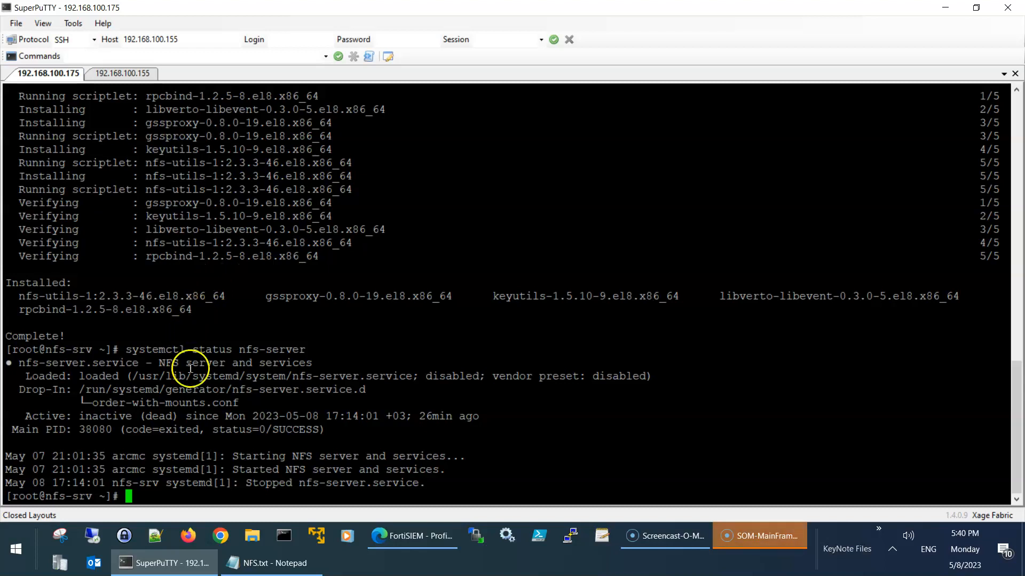
Switch to the NFS.txt notes in Notepad and select the command "systemctl restart nfs-server"
key(alt+Tab)
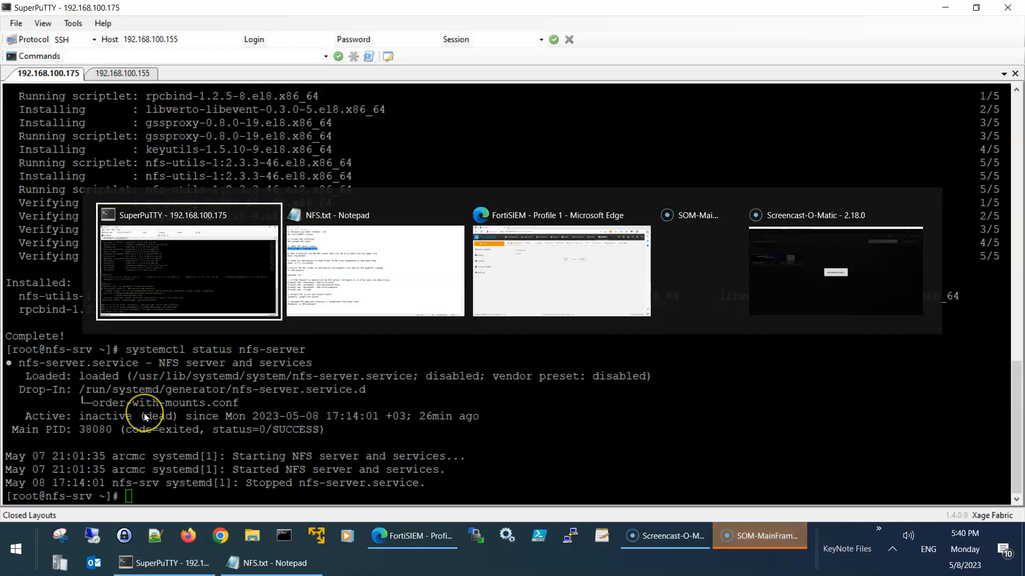
key(alt+Tab)
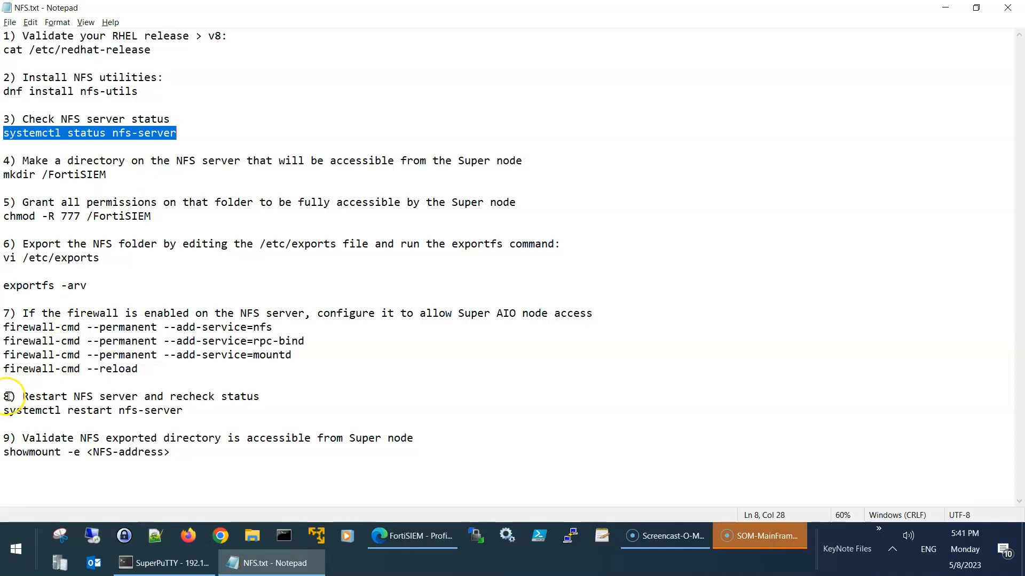
drag(3, 409, 68, 420)
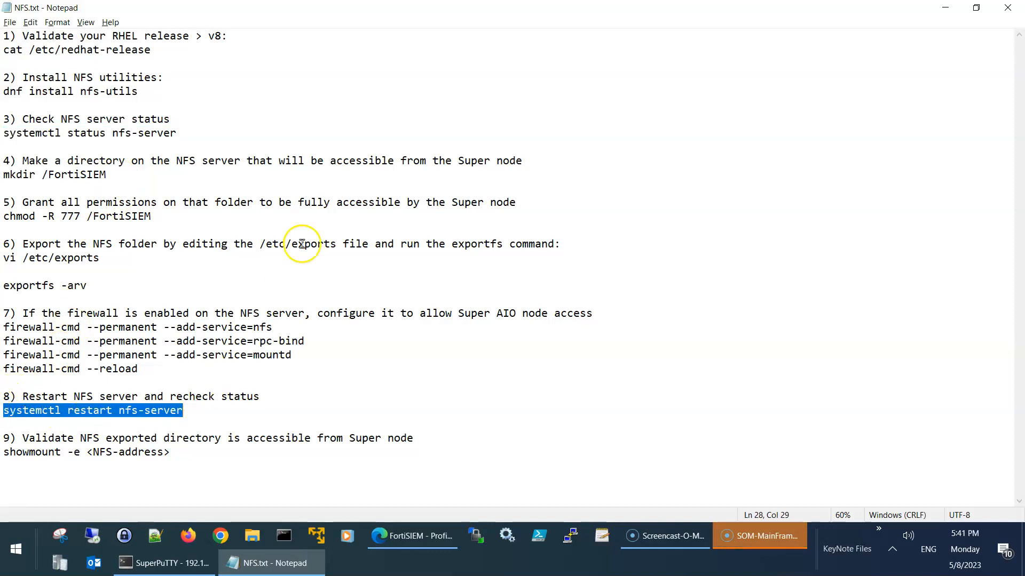
Switch to SuperPuTTY's 192.168.100.175 session and run systemctl start nfs-server, adapted from the previous status command
key(alt+Tab)
key(Up)
key(Left)
key(Left)
key(Left)
key(Left)
key(Left)
key(Left)
key(Left)
key(Left)
key(Left)
key(BackSpace)
key(BackSpace)
key(BackSpace)
key(BackSpace)
key(BackSpace)
text(tart)
key(Return)
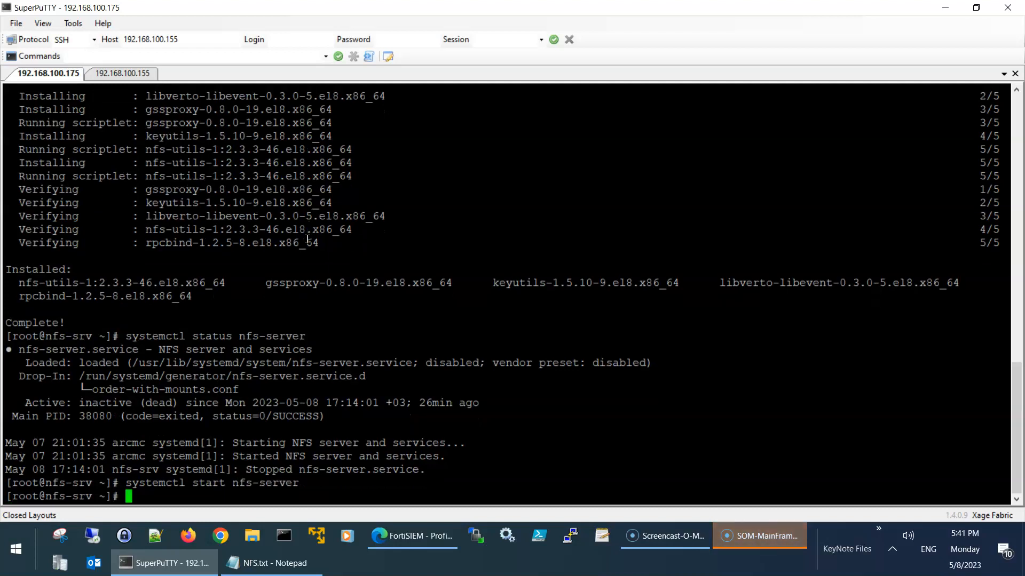
Recheck the NFS server with systemctl status nfs-server in the same session
key(Up)
key(Up)
key(Return)
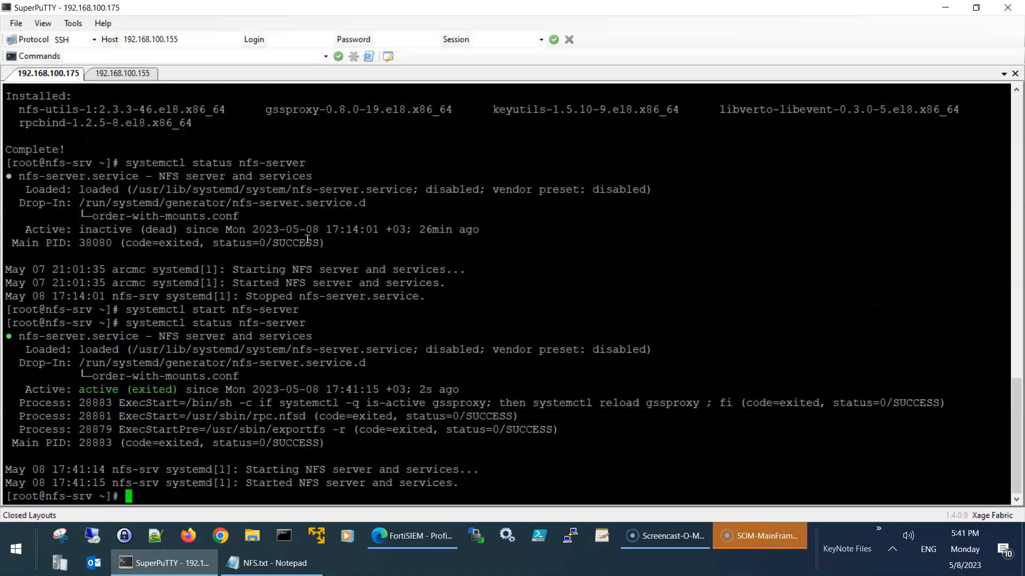
key(Return)
Switch to NFS.txt in Notepad, append "and start if required" to the step 3 heading, and save the file
key(alt+Tab)
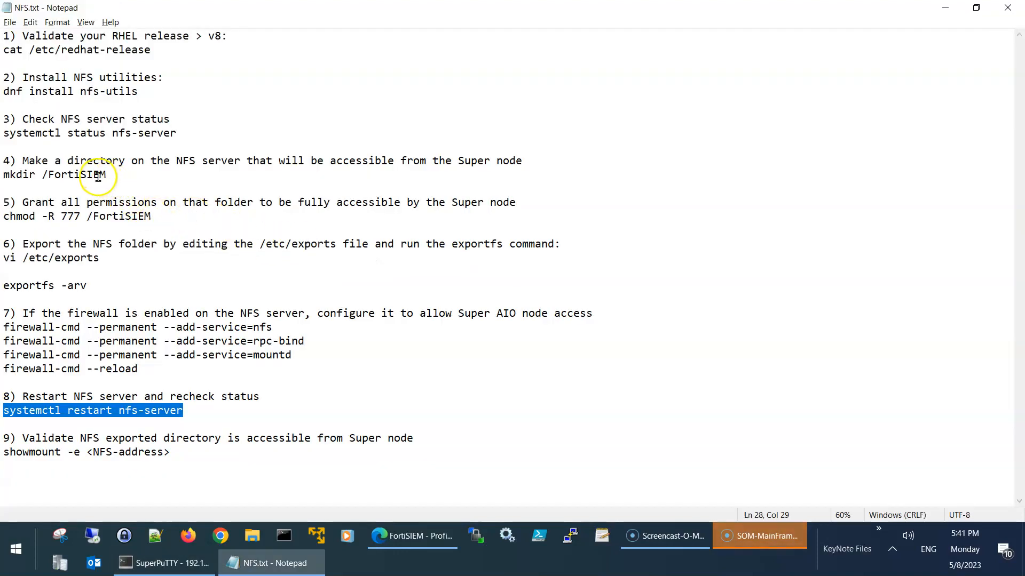
double_click(138, 119)
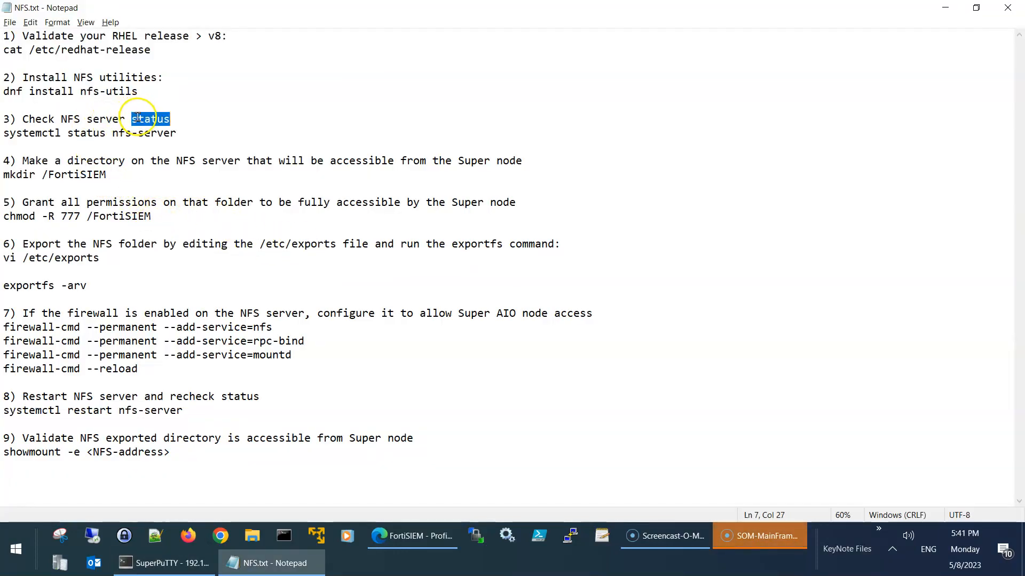
click(196, 116)
text(and start if required)
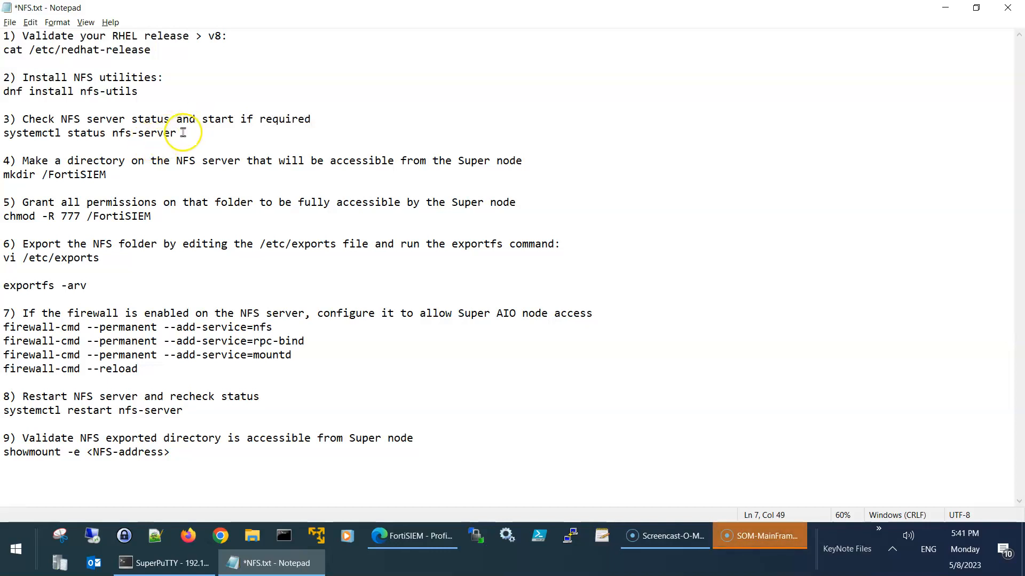
key(ctrl+s)
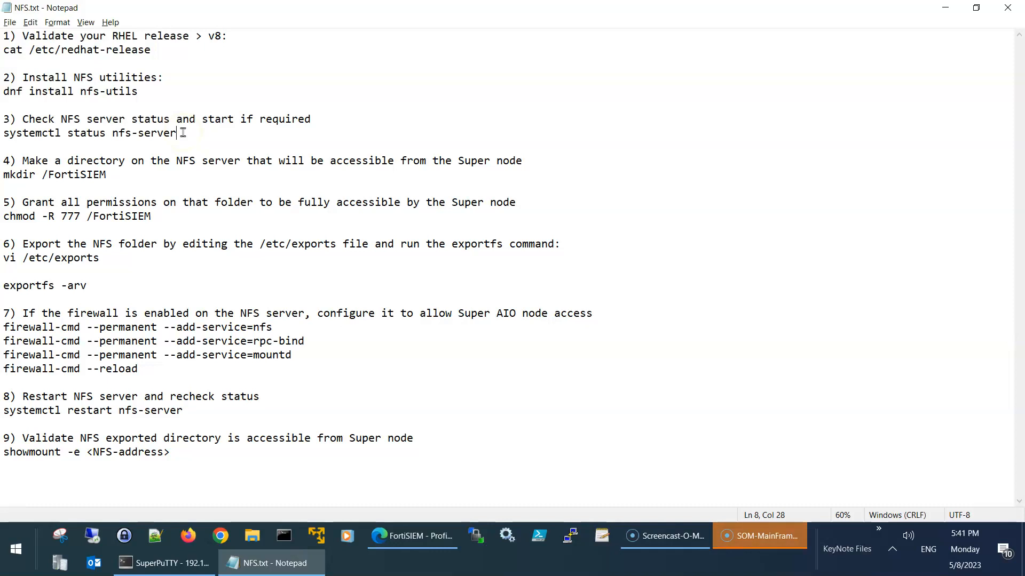
Change the mkdir command in NFS.txt to "mkdir /FortiSIEM123" and run it in SuperPuTTY's 192.168.100.175 session
click(114, 173)
text(1)
mouse_move(126, 174)
mouse_down()
mouse_move(4, 175)
mouse_move(132, 171)
mouse_up()
key(ctrl+c)
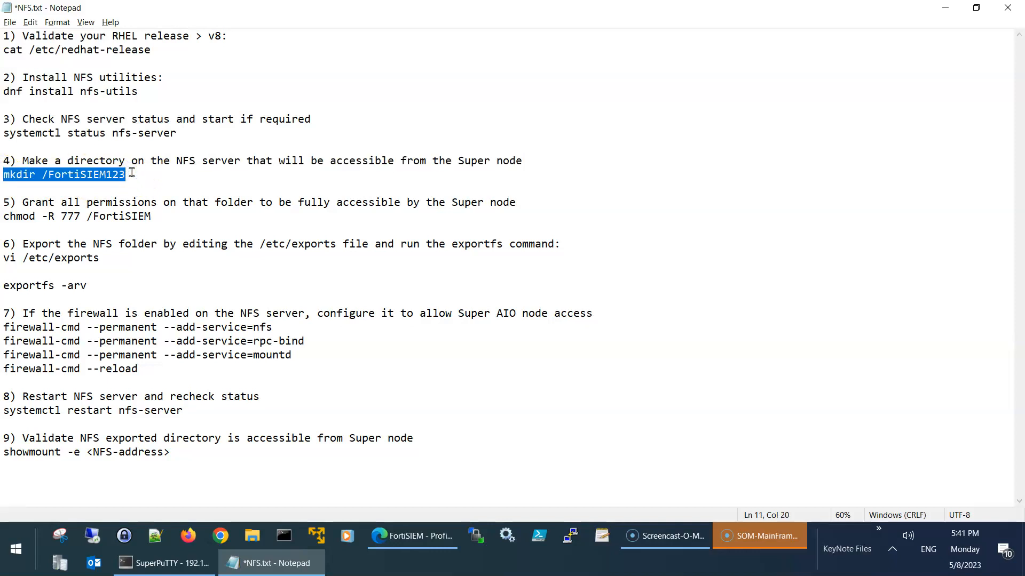
key(alt+Tab)
right_click(132, 172)
key(Return)
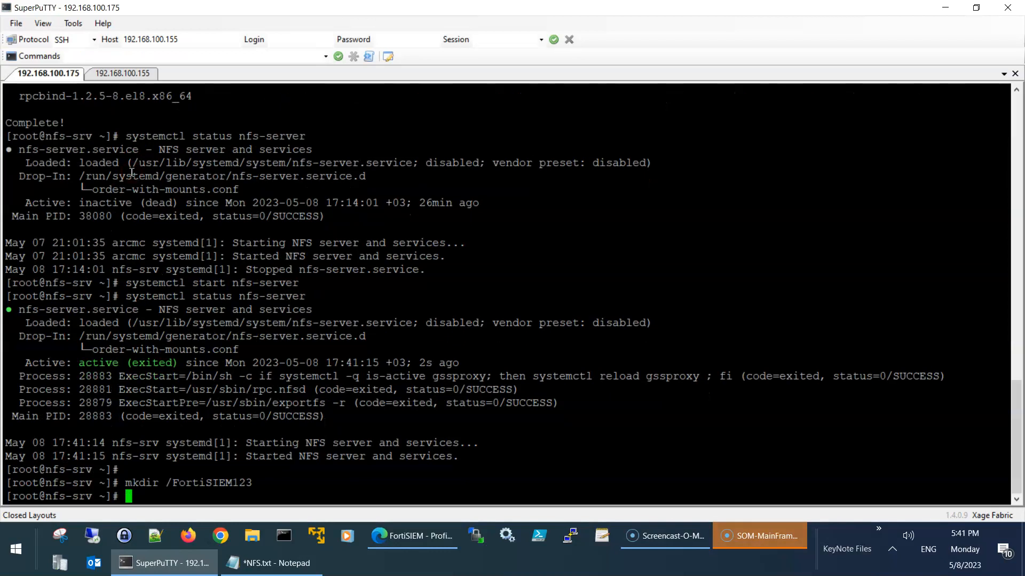
key(Return)
Switch to NFS.txt and change the step 5 permissions command to "chmod -R 777 /FortiSIEM123"
key(alt+Tab)
key(alt+Tab)
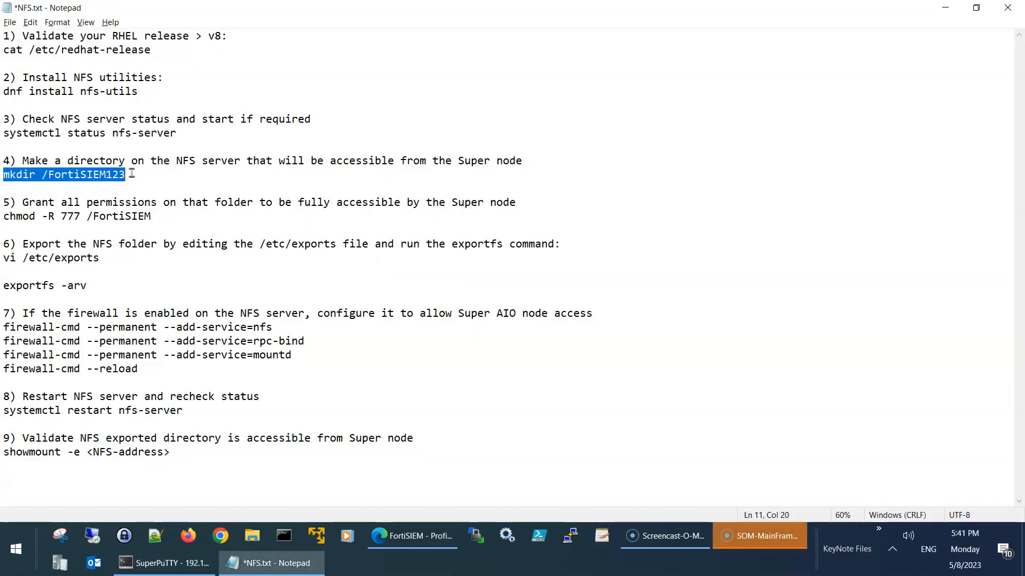
click(154, 213)
text(123)
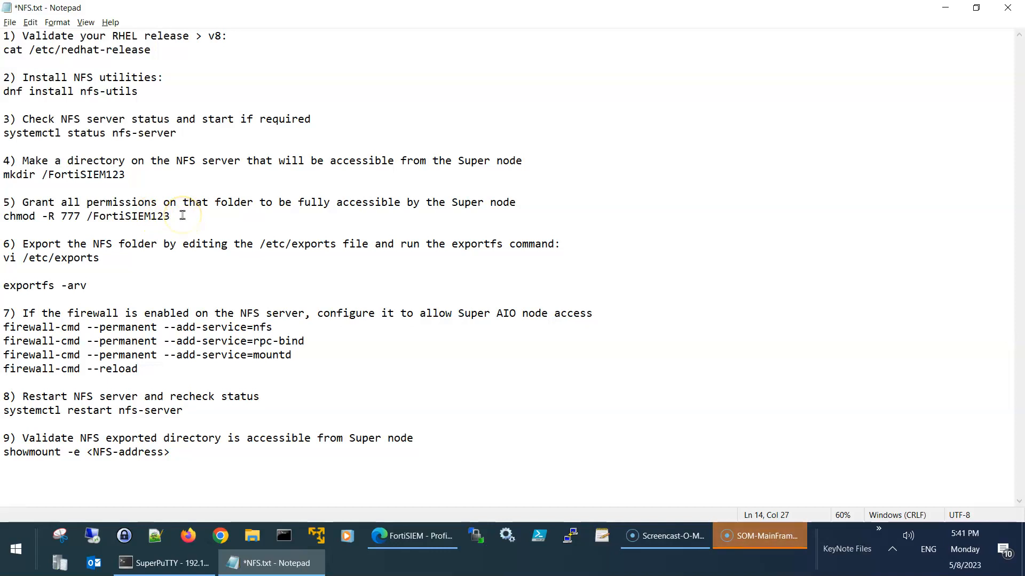
Switch to SuperPuTTY's 192.168.100.175 session and try to list the new directory with ls -ltr /FortSIEM123
key(alt+Tab)
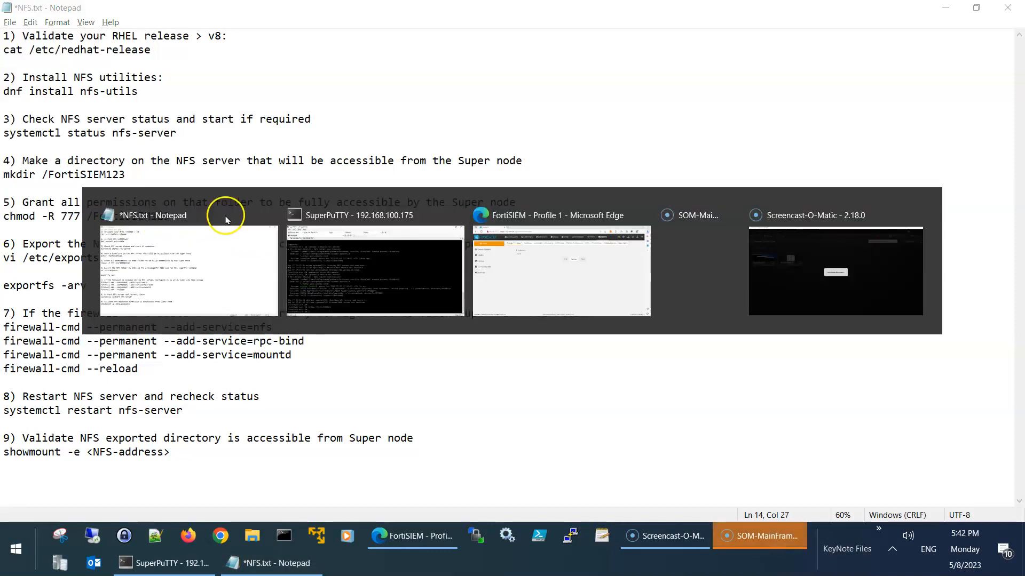
text(ls -ltr)
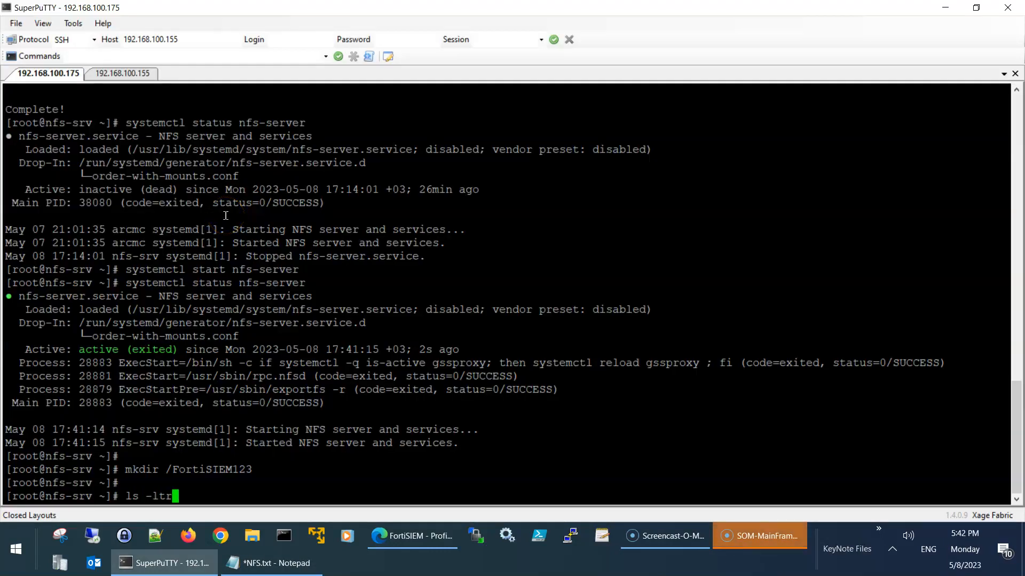
text( /FortSO+)
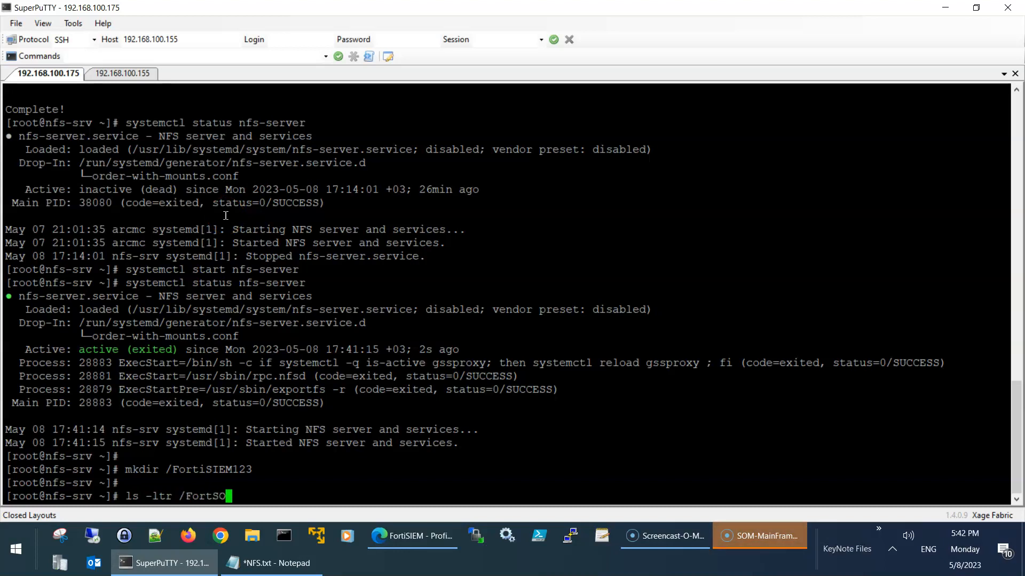
key(BackSpace)
key(BackSpace)
text(I)
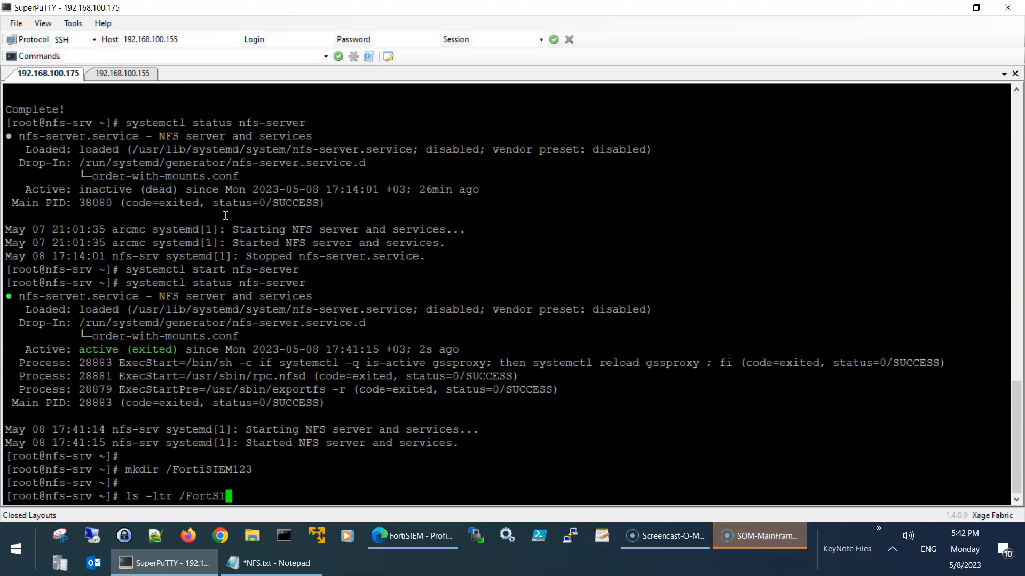
text(EM123)
key(Return)
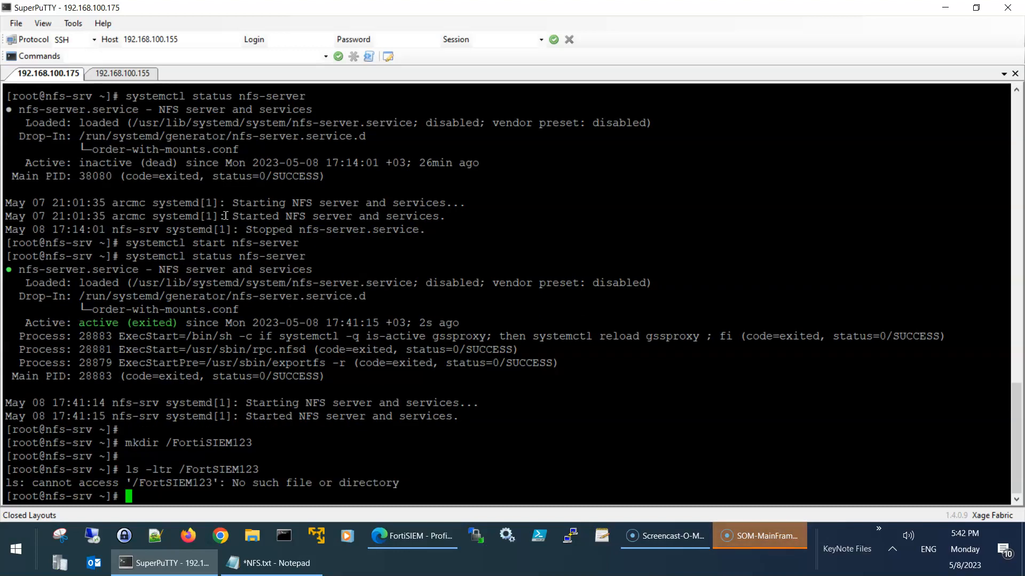
Correct the path in the previous listing command and run ls -ltr /FortiSIEM123
key(Return)
key(Up)
key(Left)
key(Left)
key(Left)
key(Left)
key(Left)
key(Left)
key(Left)
text(i)
key(Return)
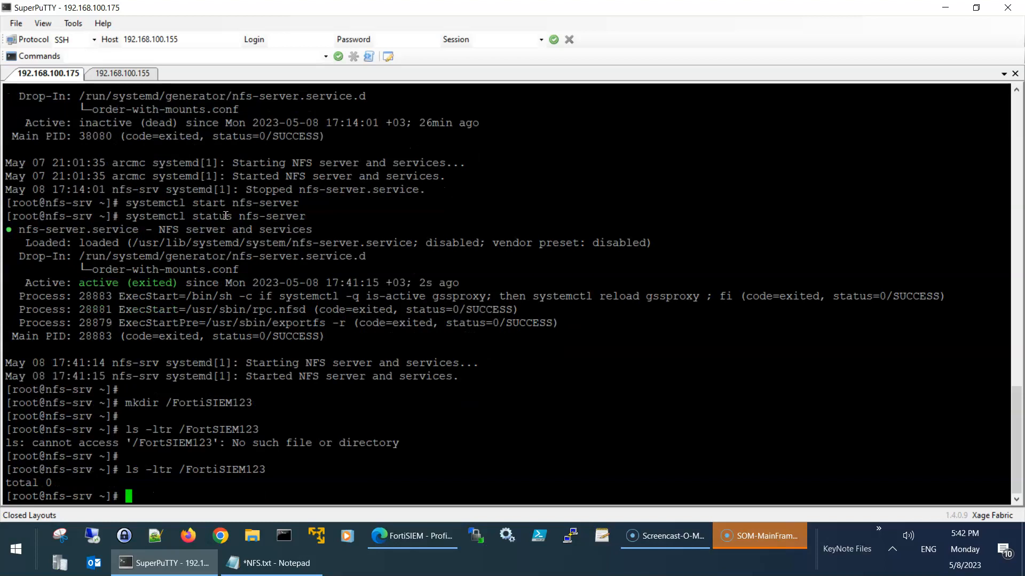
Run ls -ltr / to list the root directory and examine the permissions of FortiSIEM123
key(Up)
key(BackSpace)
key(BackSpace)
key(BackSpace)
key(BackSpace)
key(BackSpace)
key(BackSpace)
key(BackSpace)
key(BackSpace)
key(BackSpace)
key(BackSpace)
key(BackSpace)
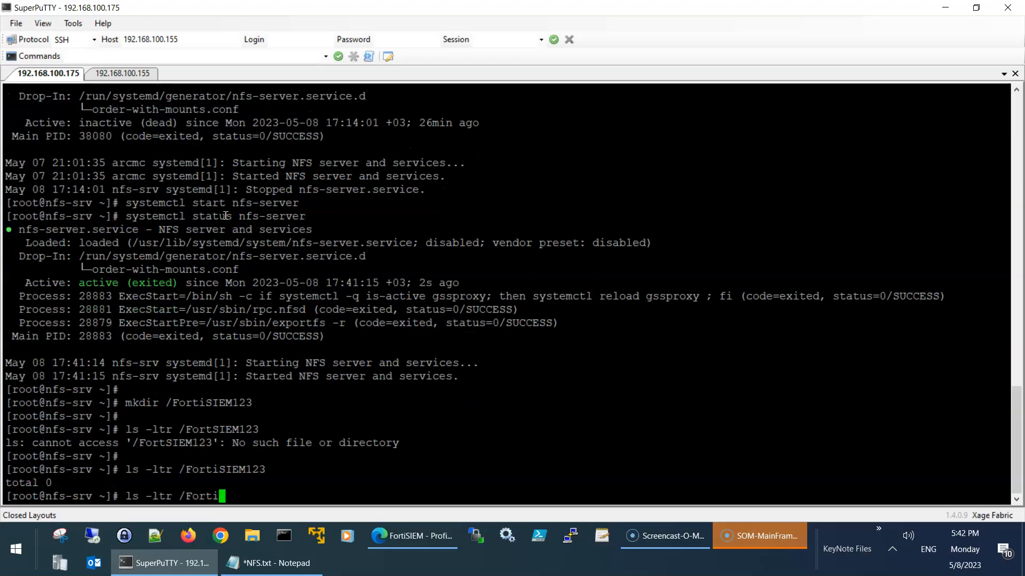
key(BackSpace)
key(Return)
key(Return)
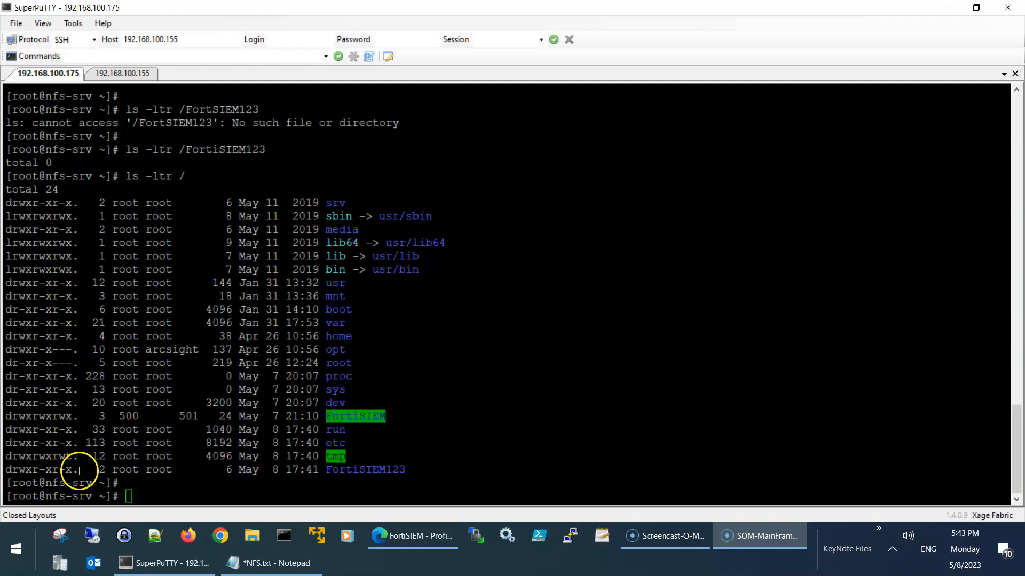
click(24, 468)
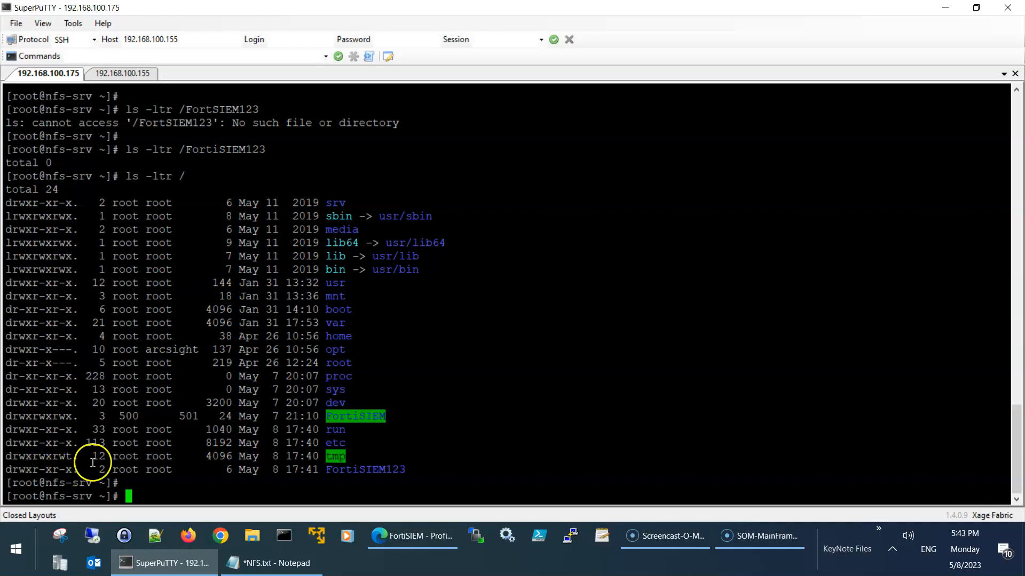
Copy "chmod -R 777 /FortiSIEM123" from NFS.txt and run it in SuperPuTTY's 192.168.100.175 session
key(alt+Tab)
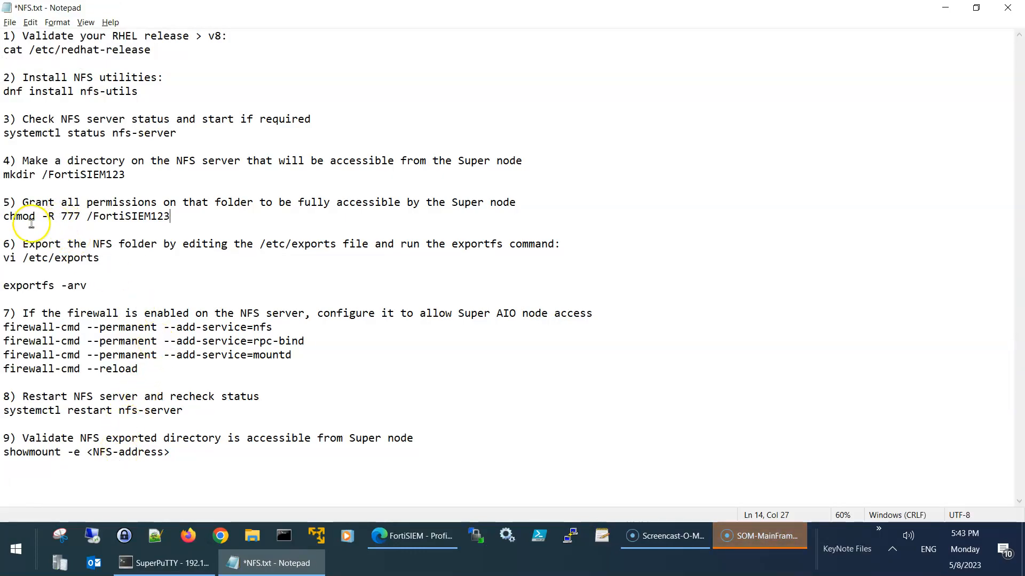
drag(4, 216, 176, 210)
key(ctrl+c)
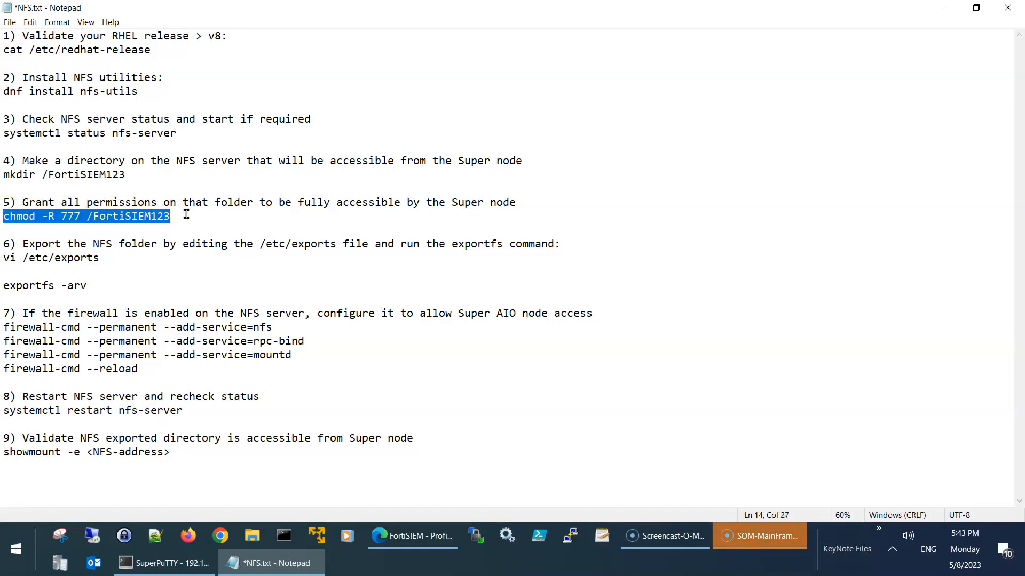
key(alt+Tab)
key(Tab)
key(Tab)
key(Tab)
key(Tab)
key(Tab)
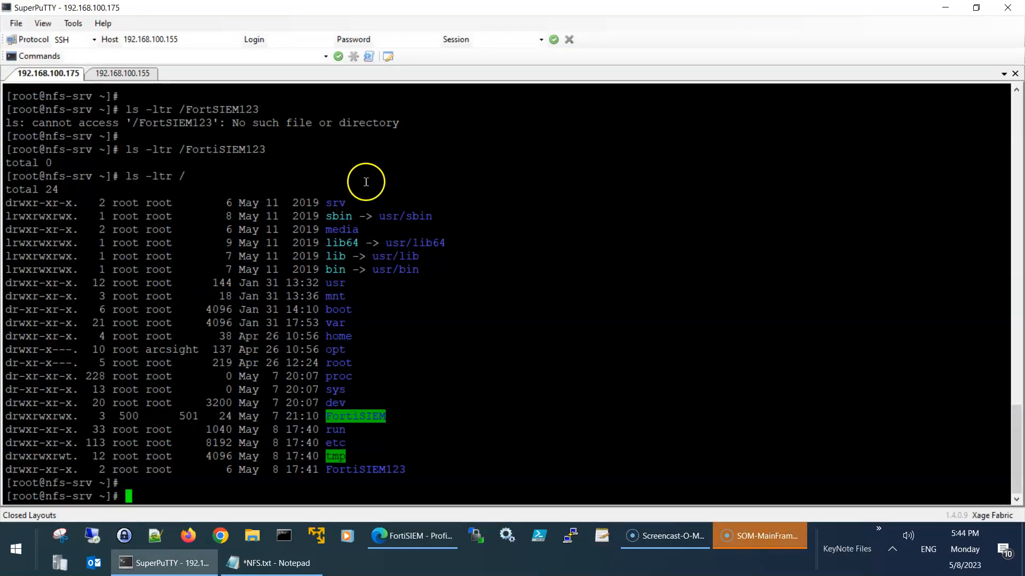
right_click(366, 182)
key(Return)
List the root directory again with ls -ltr / to check the changed permissions of FortiSIEM123
key(Up)
key(Up)
key(Return)
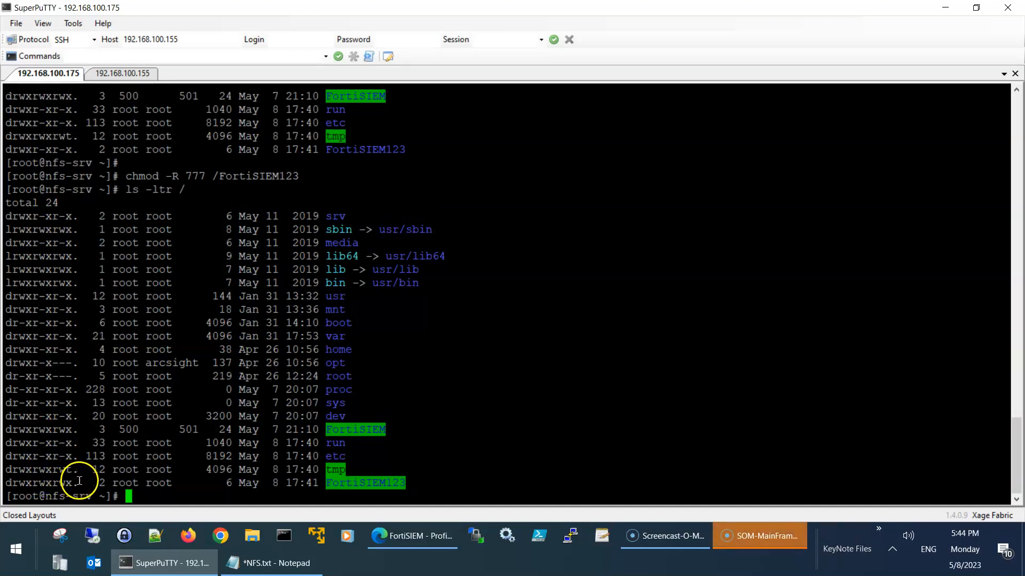
Switch to NFS.txt and add the line "/FortiSIEM123 192.168.100.155(rw,sync,no_root_squash)" below "vi /etc/exports"
key(alt+Tab)
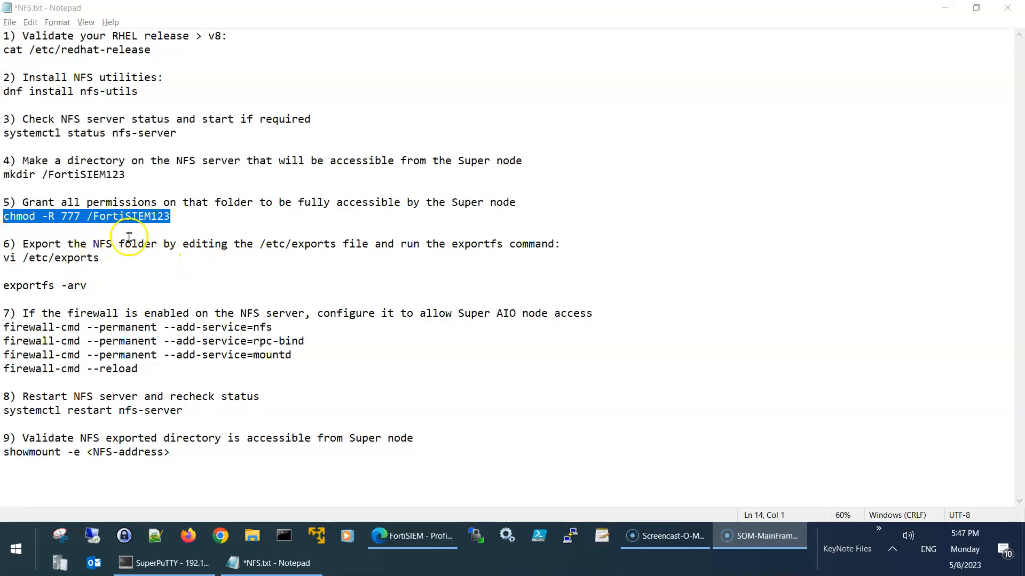
click(111, 258)
key(Return)
text(/FortiSIEM123 192.168.100.155(rw,sync,no_root_squash))
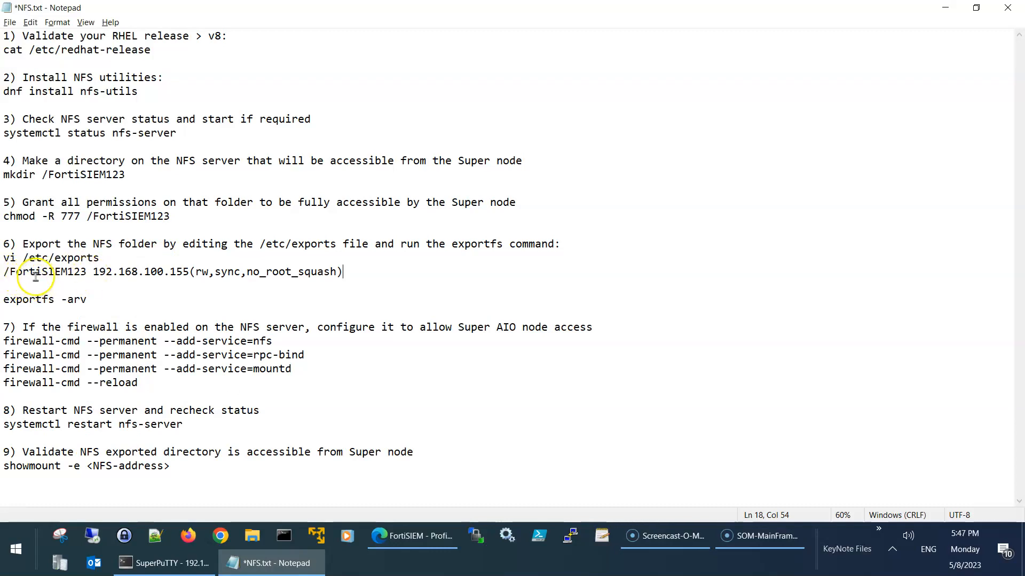
drag(100, 258, 190, 272)
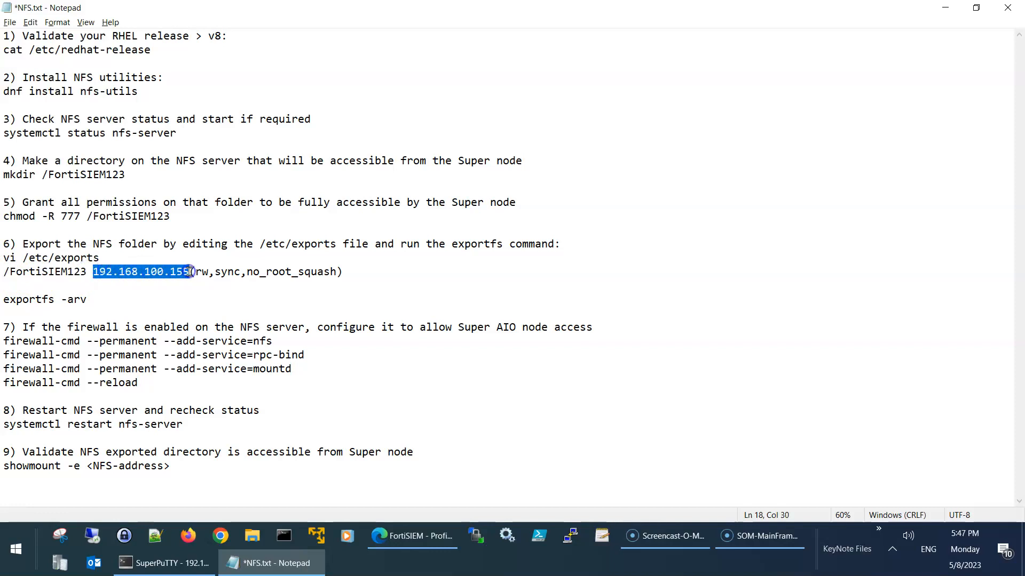
click(202, 272)
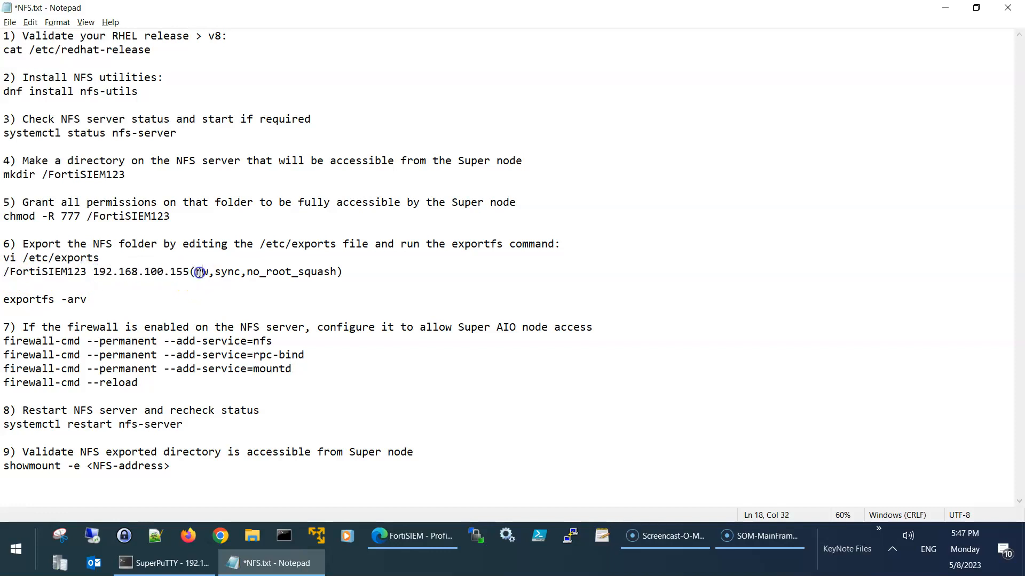
drag(343, 271, 202, 269)
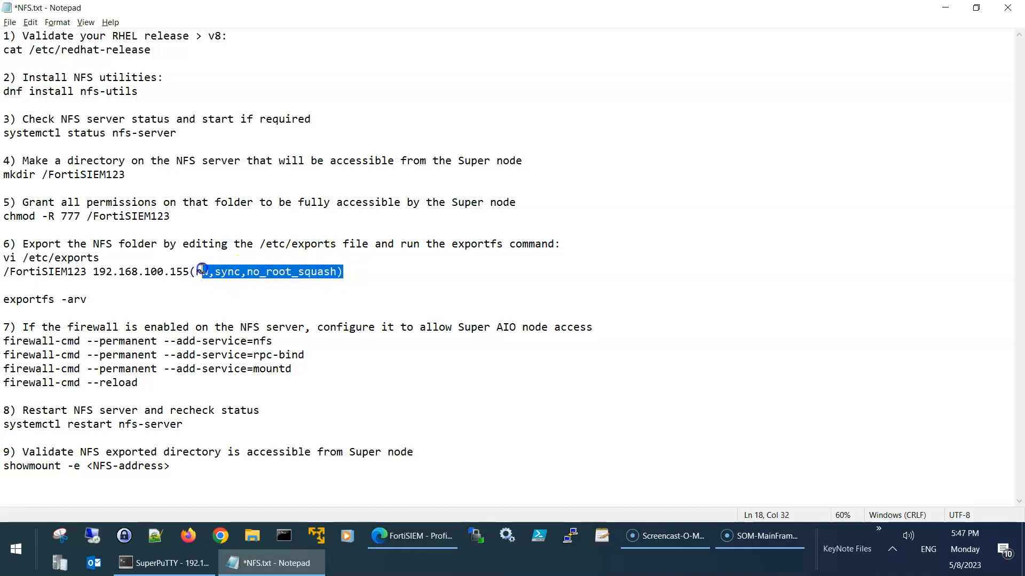
click(354, 271)
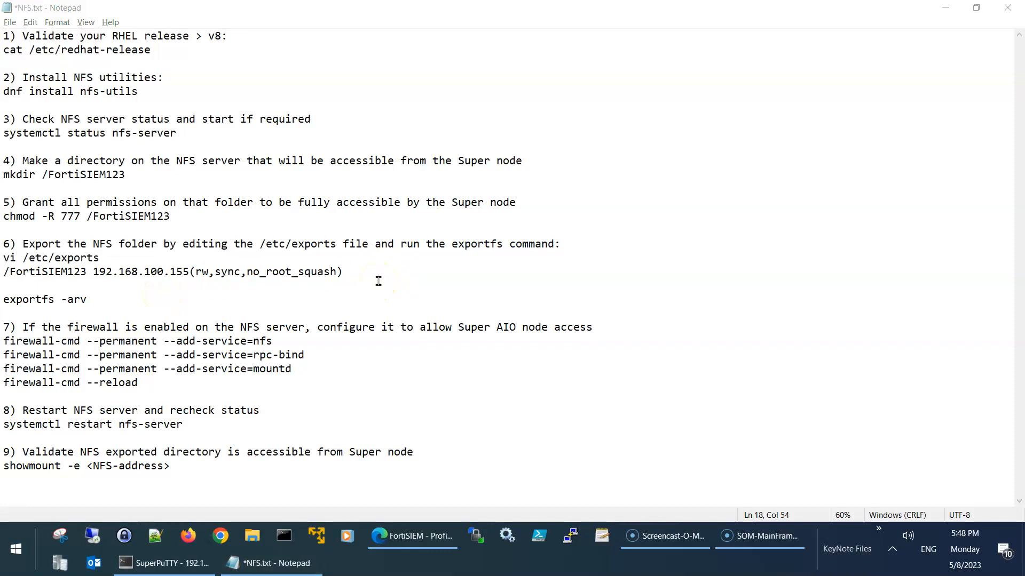
In SuperPuTTY, add "/FortiSIEM123 192.168.100.155(rw,sync,no_root_squash)" to /etc/exports with vi, save it, and print the file with cat
key(alt+Tab)
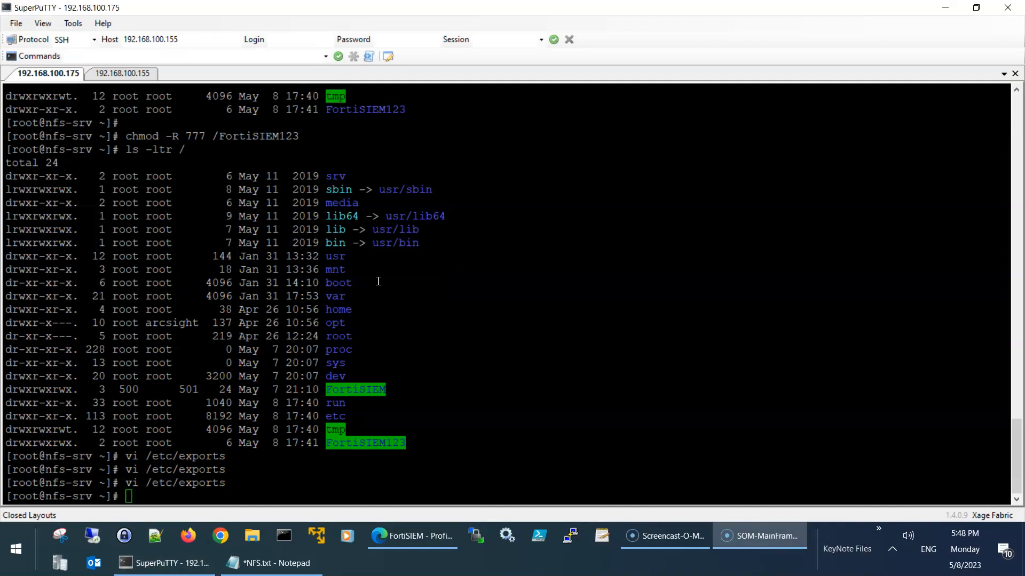
key(Up)
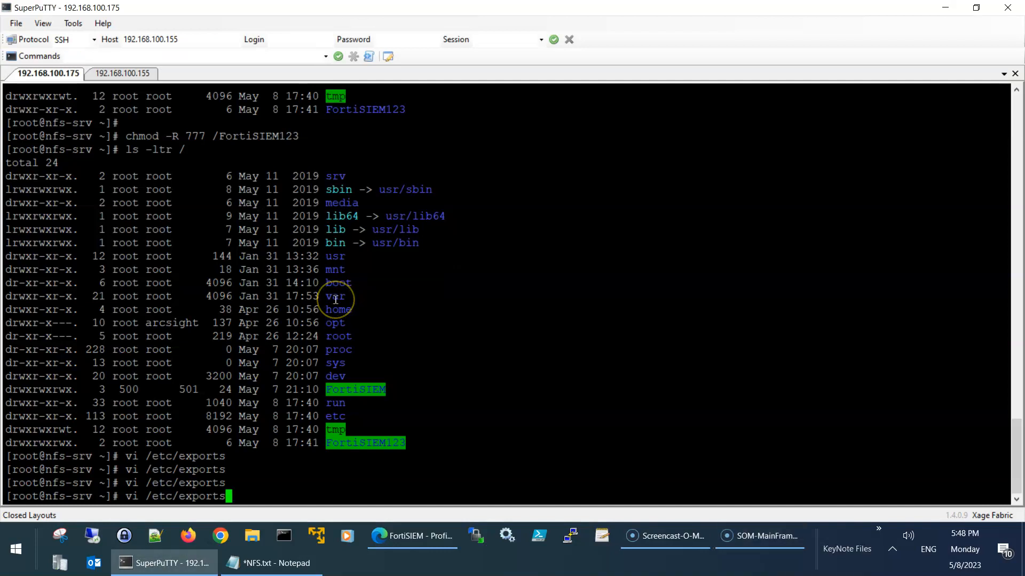
key(Return)
key(i)
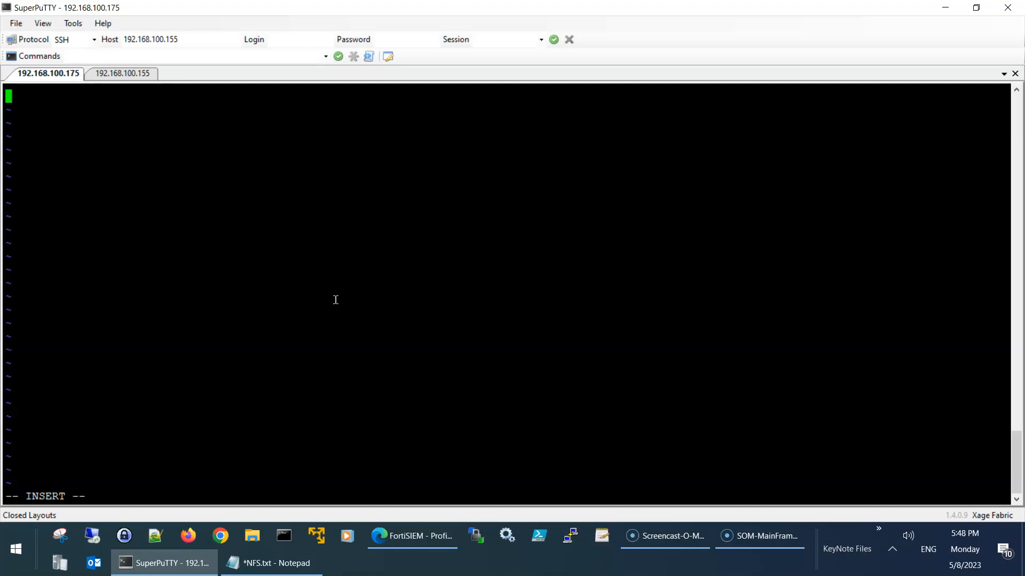
right_click(335, 300)
key(Escape)
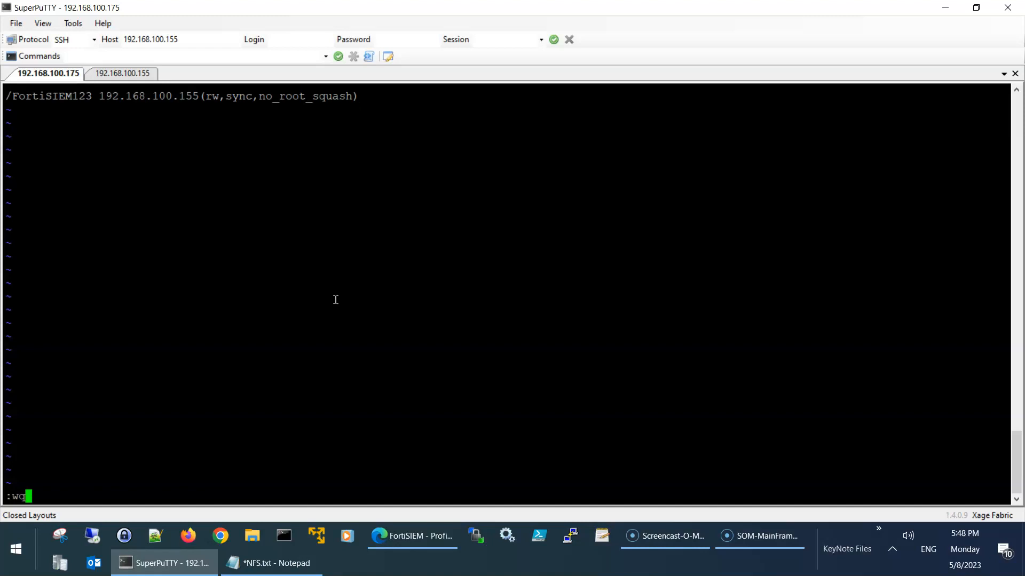
text(:wq)
key(Return)
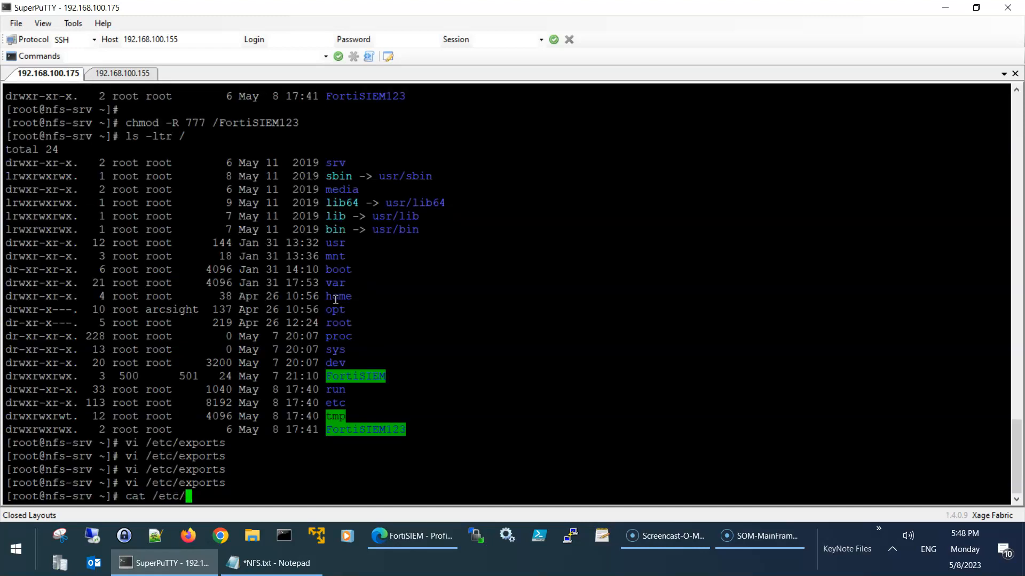
key(Return)
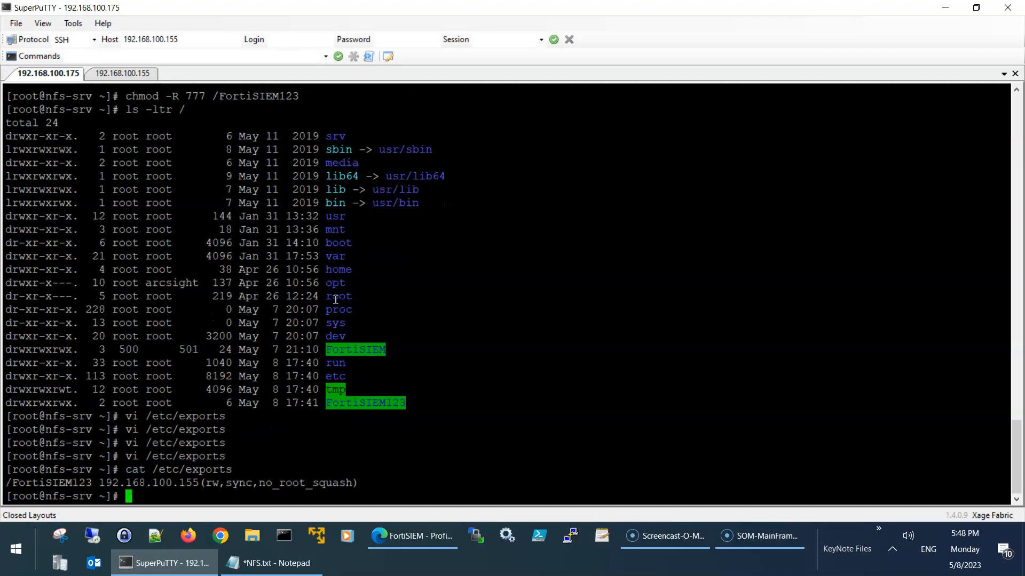
Copy "exportfs -arv" from NFS.txt and run it in SuperPuTTY's 192.168.100.175 session
key(alt+Tab)
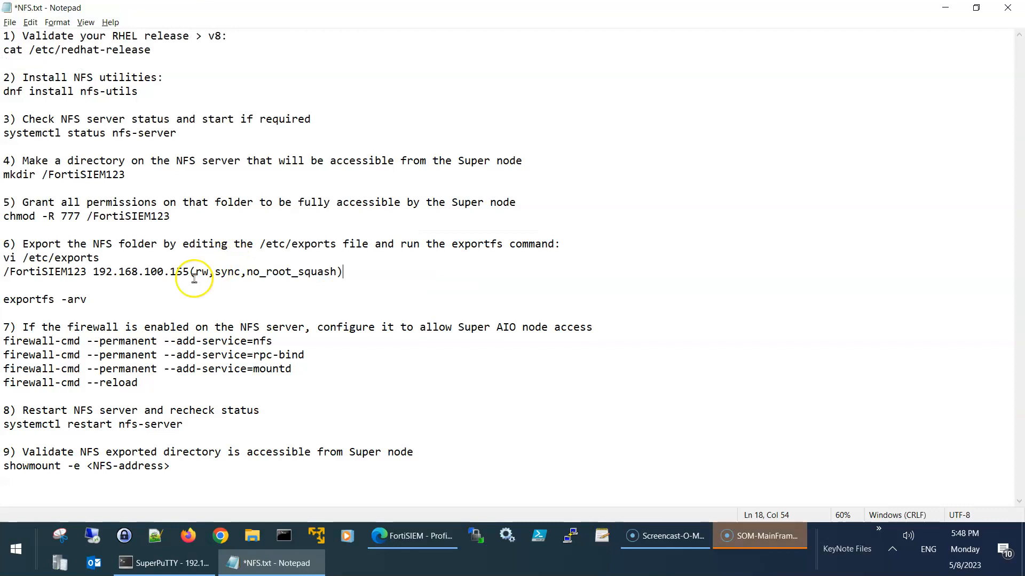
drag(101, 300, 2, 300)
key(ctrl+c)
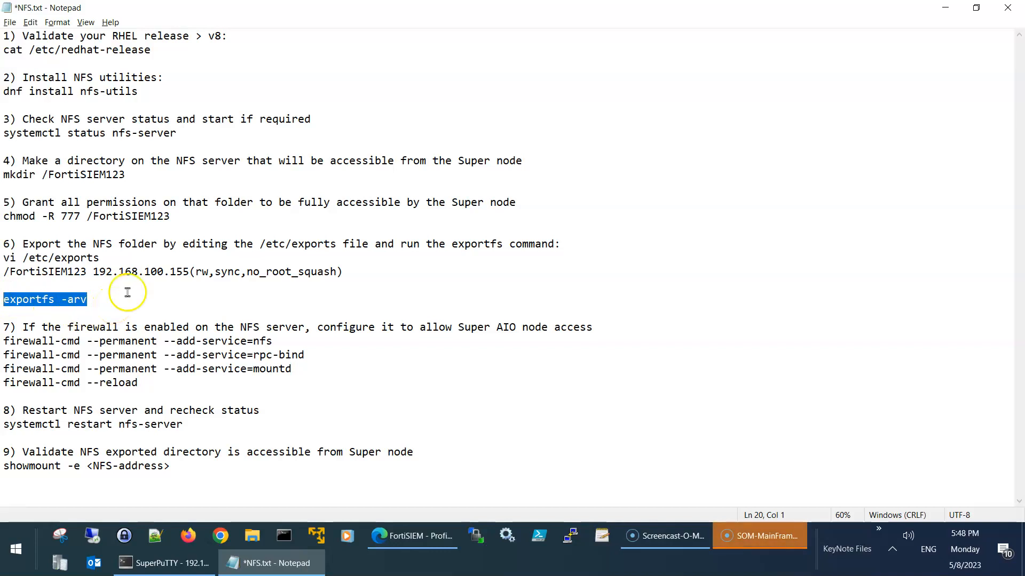
key(alt+Tab)
key(alt+Tab)
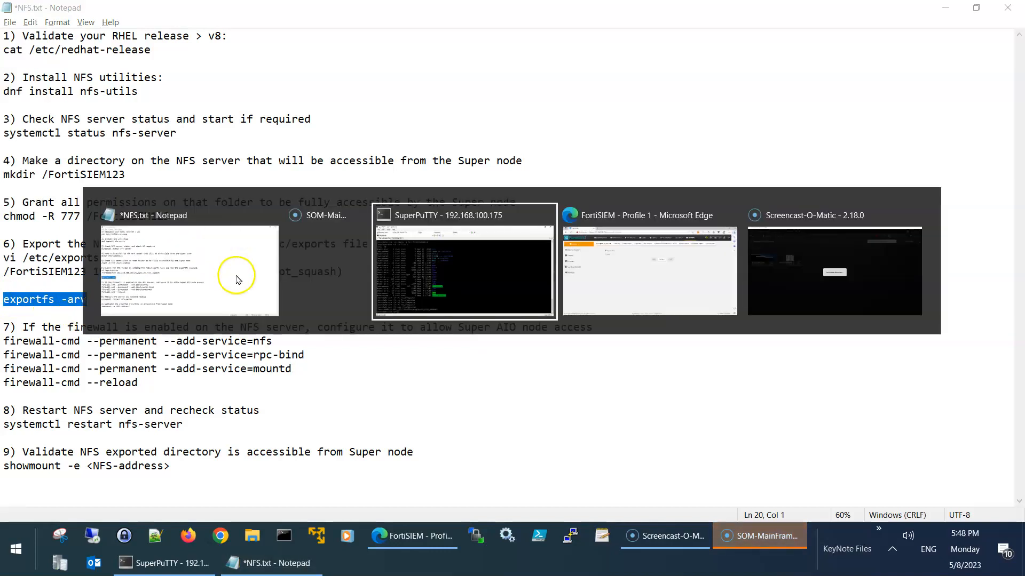
right_click(238, 270)
key(Return)
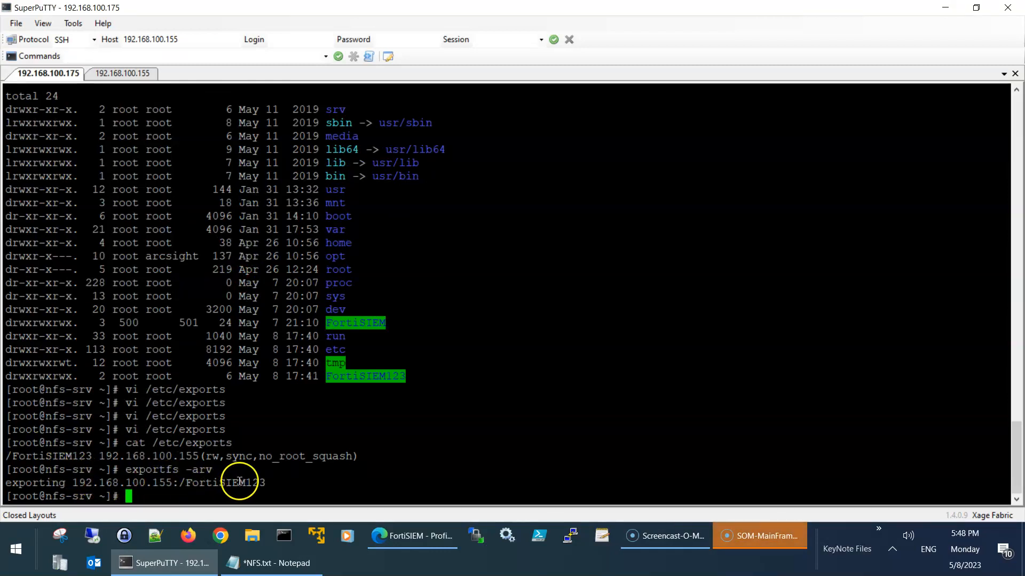
Copy the four firewall-cmd lines for nfs, rpc-bind, mountd and reload from NFS.txt and run them in SuperPuTTY's 192.168.100.175 session
key(alt+Tab)
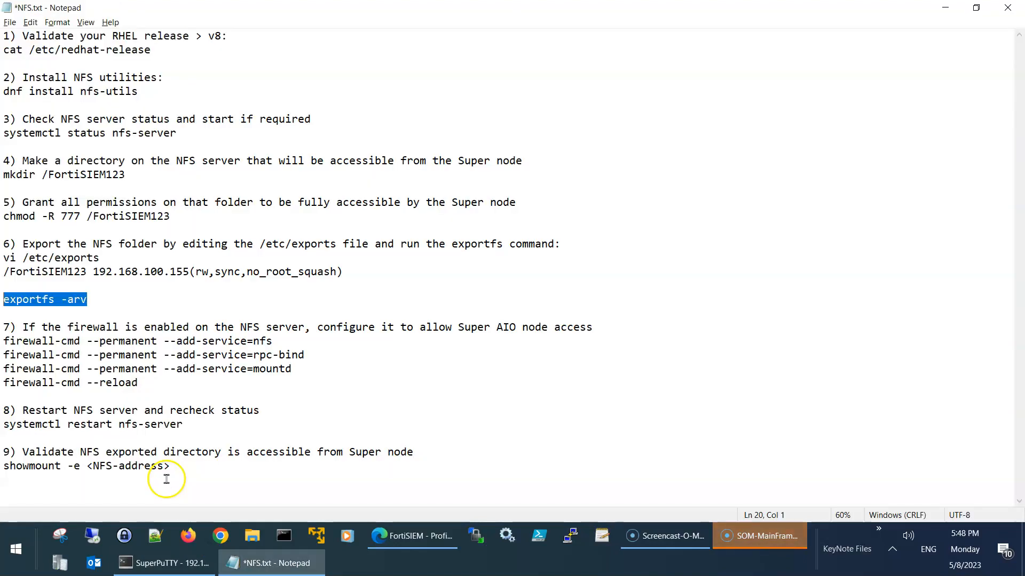
drag(139, 383, 5, 342)
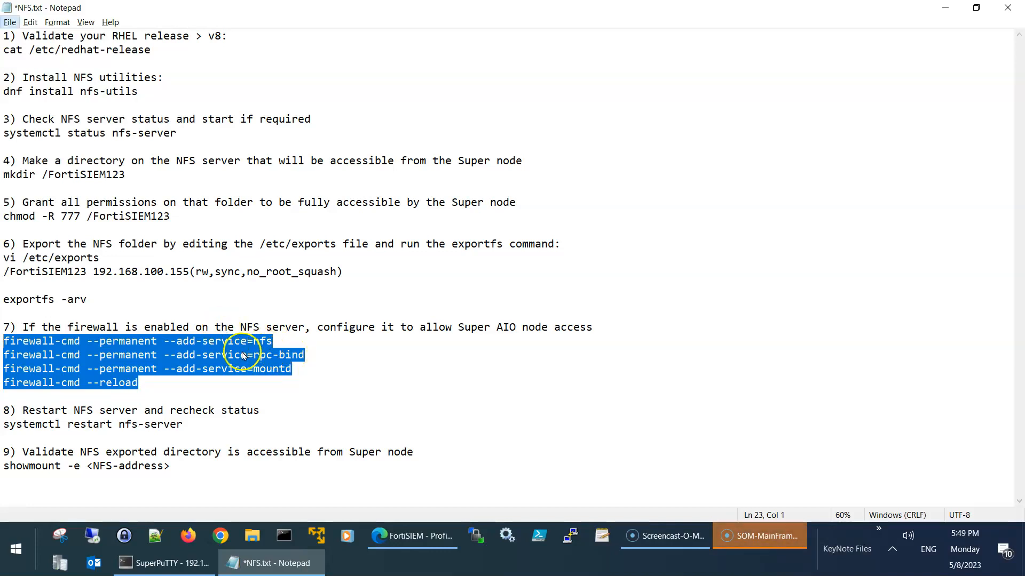
key(Escape)
key(alt+Tab)
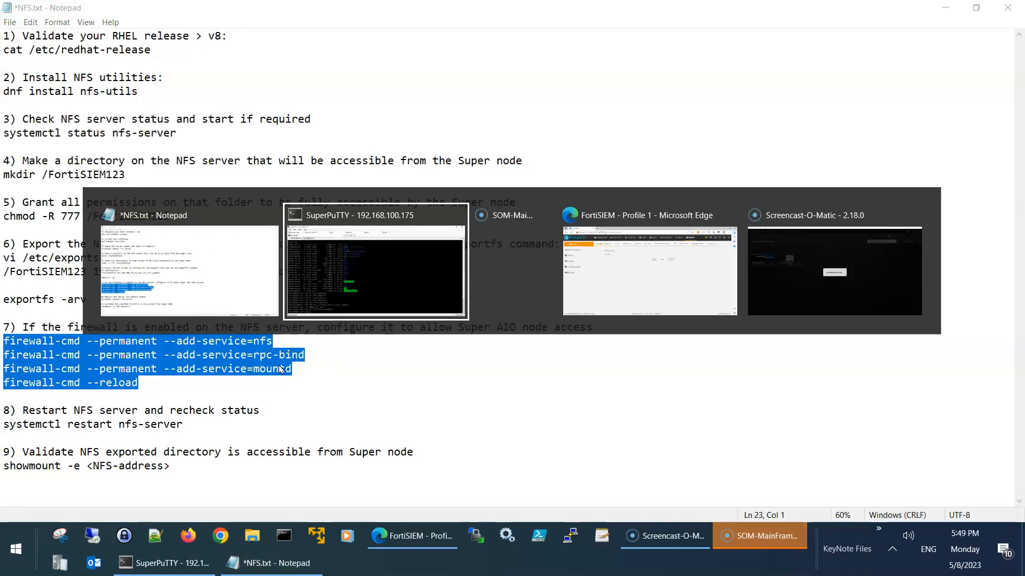
right_click(279, 365)
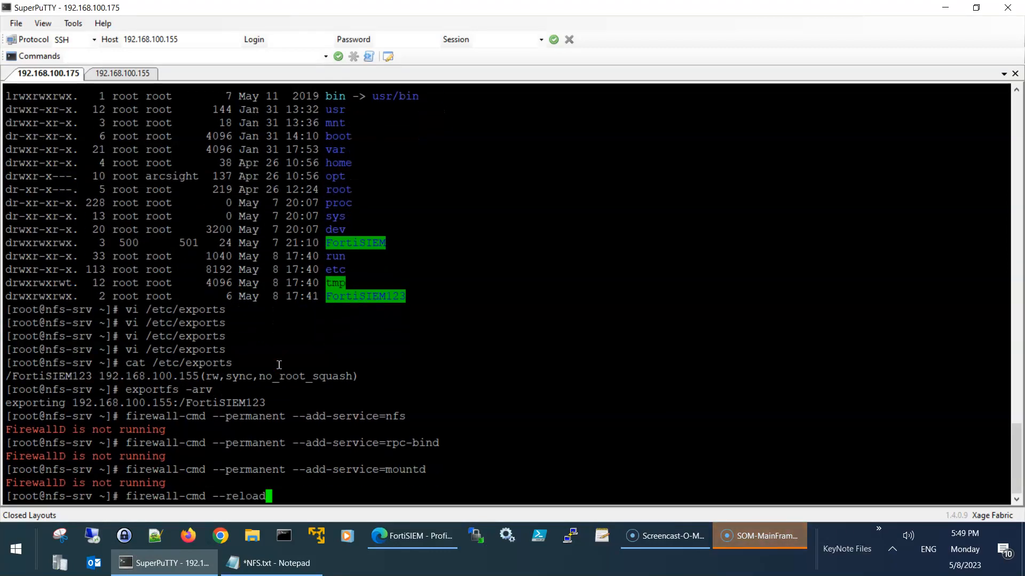
Copy "systemctl restart nfs-server" from NFS.txt and run it in SuperPuTTY's 192.168.100.175 session
key(alt+Tab)
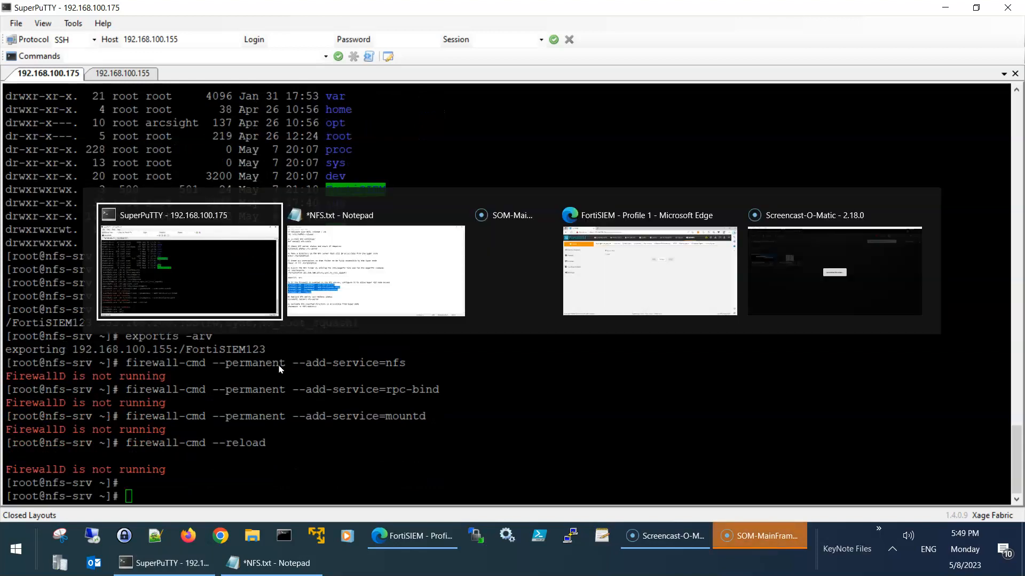
drag(184, 424, 2, 423)
key(ctrl+c)
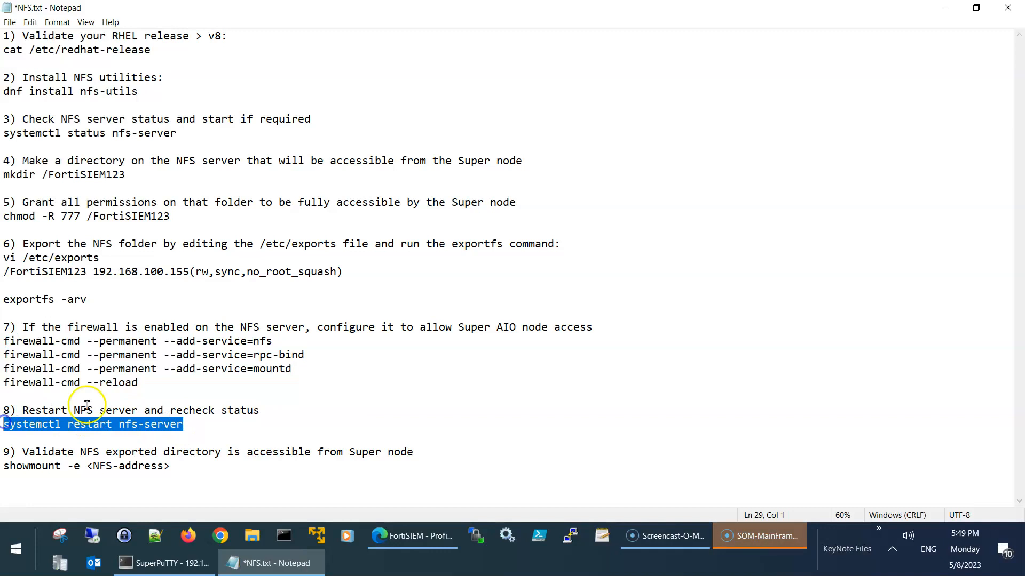
key(alt+Tab)
right_click(251, 376)
key(Return)
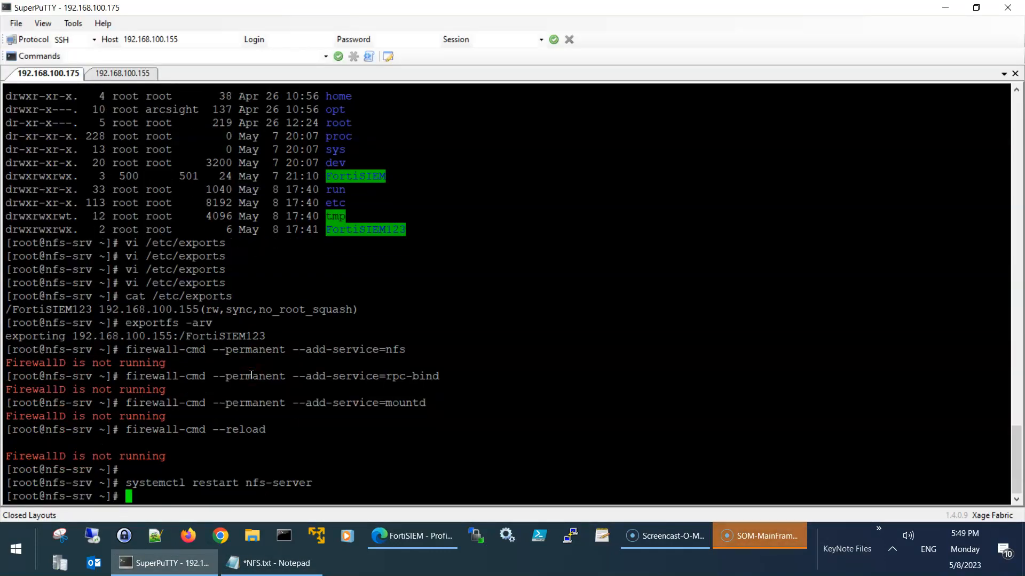
Recall "systemctl status nfs-server" from the command history and run it twice to check the restarted NFS service
key(Return)
key(Return)
key(Up)
key(Up)
key(Up)
key(Up)
key(Up)
key(Up)
key(Up)
key(Up)
key(Up)
key(Up)
key(Up)
key(Up)
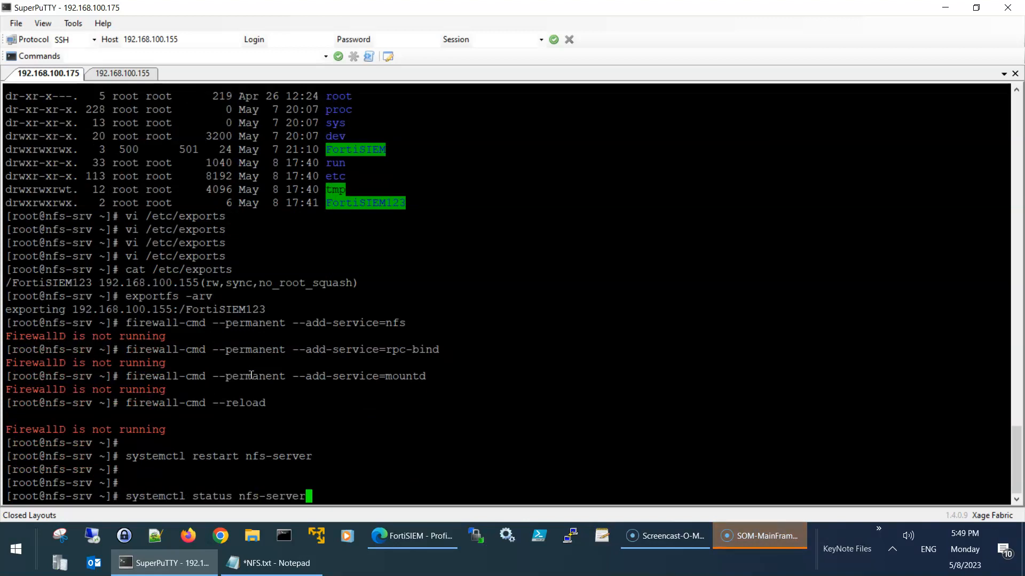
key(Return)
key(Return)
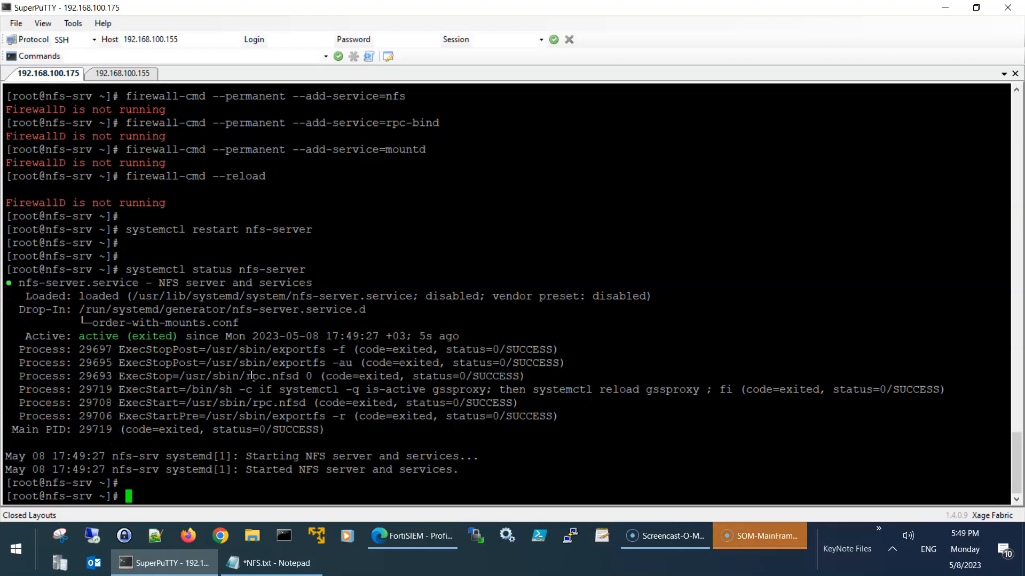
key(Up)
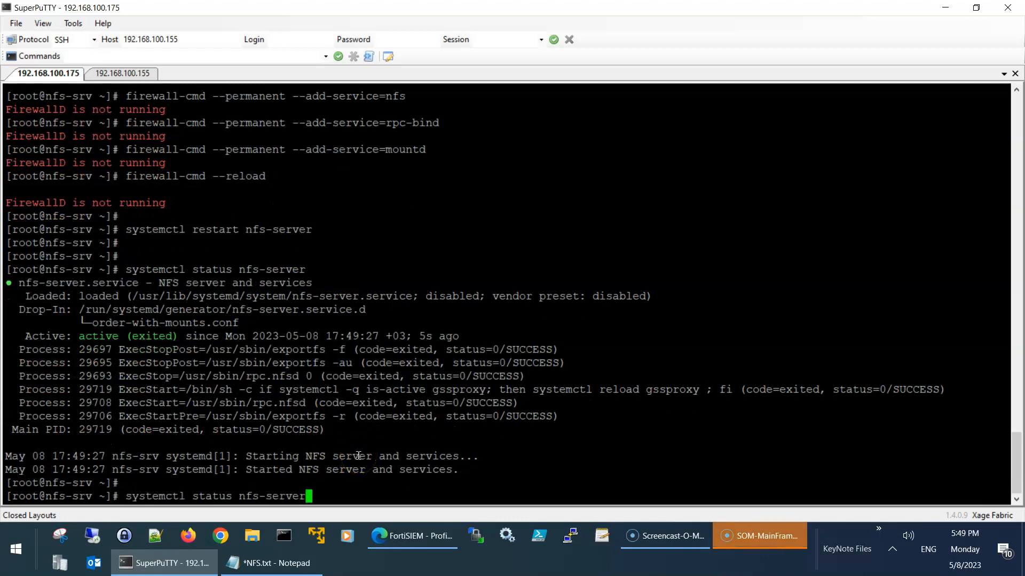
key(Return)
Switch to NFS.txt and copy the "showmount -e <NFS-address>" command from item 9
key(alt+Tab)
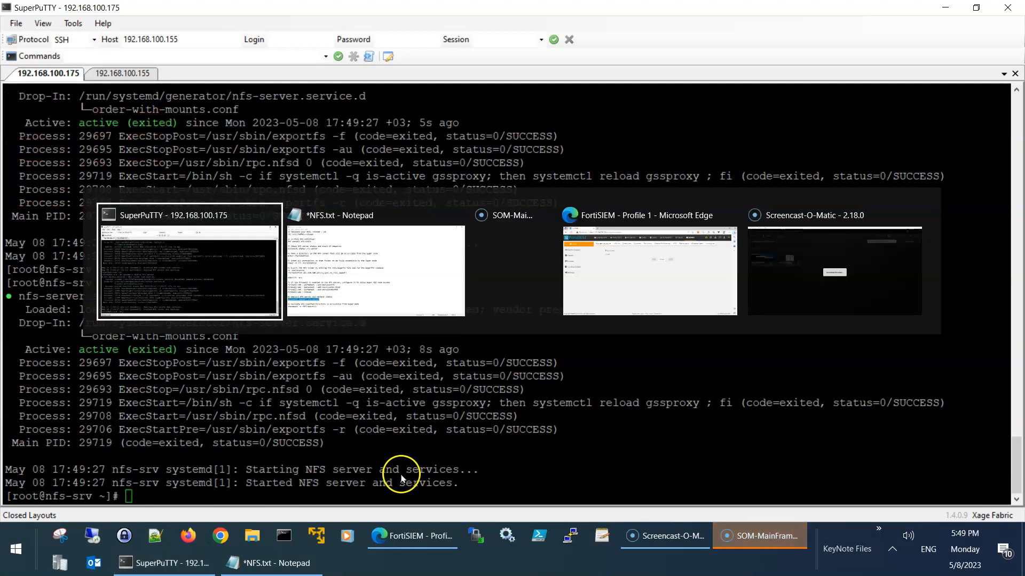
key(alt+Tab)
key(Tab)
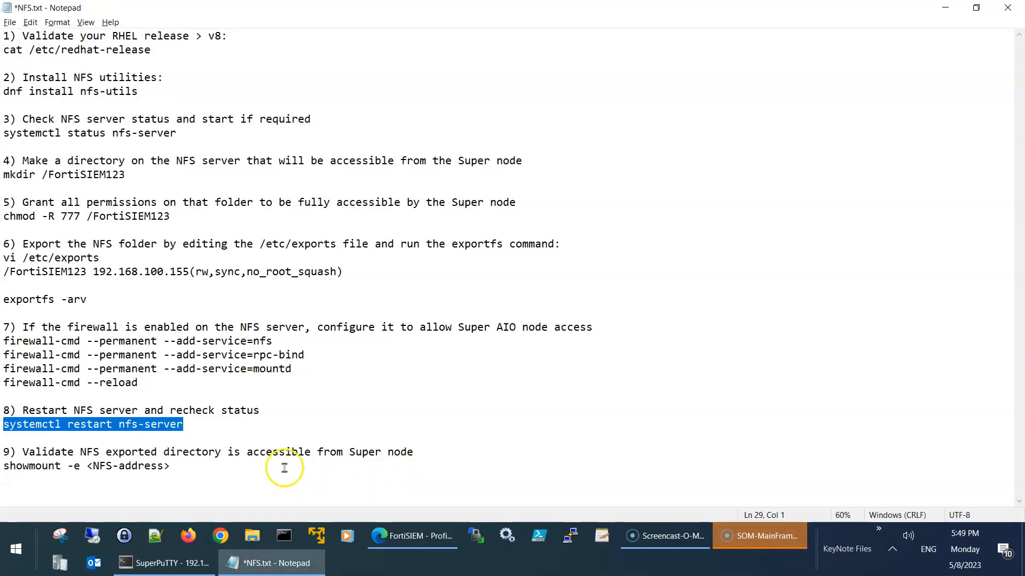
drag(67, 465, 202, 471)
key(ctrl+c)
click(180, 469)
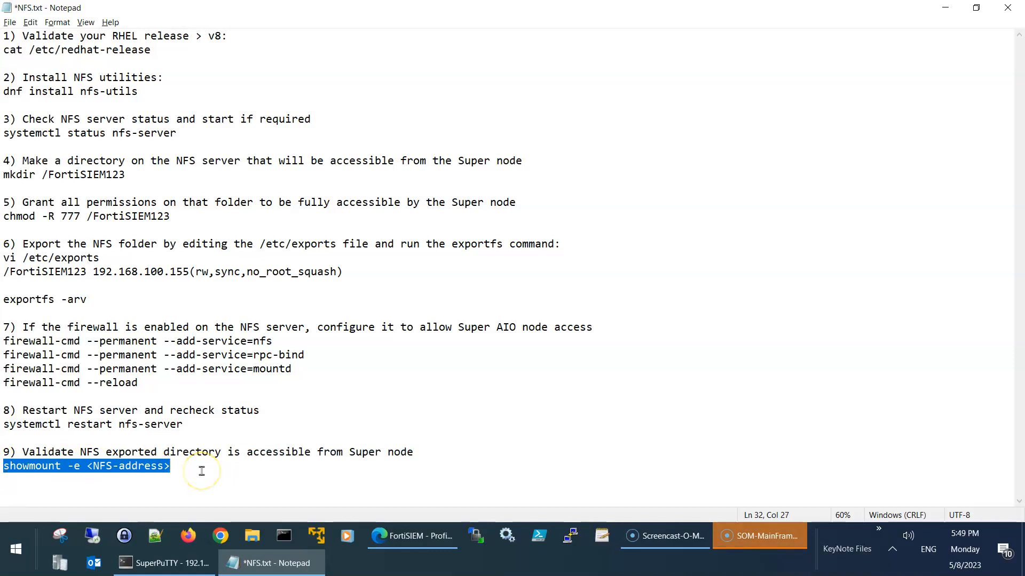
Paste the copied command into SuperPuTTY's 192.168.100.155 session, replace the placeholder address, and run "showmount -e 192.168.100.175"
key(alt+Tab)
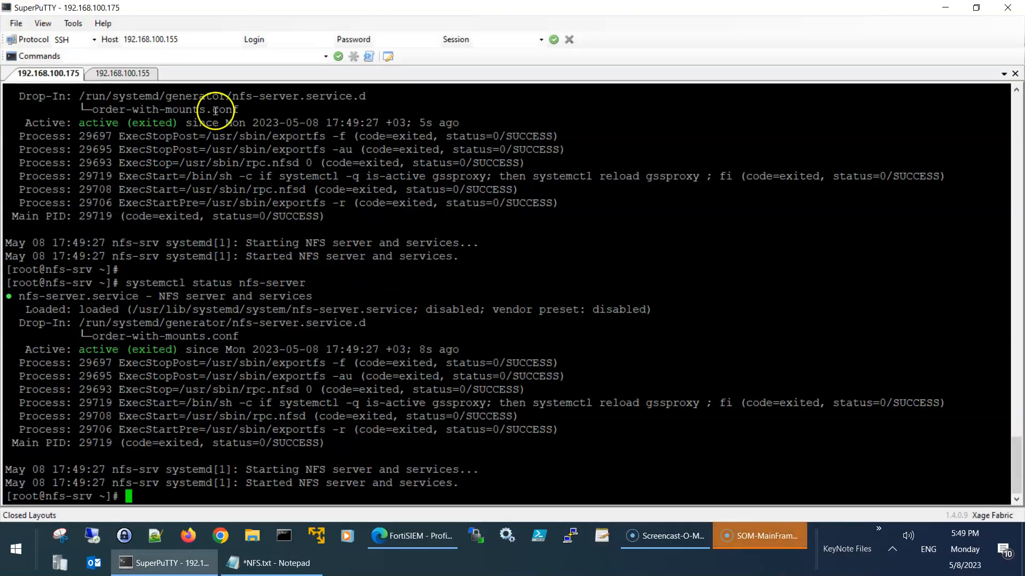
click(127, 75)
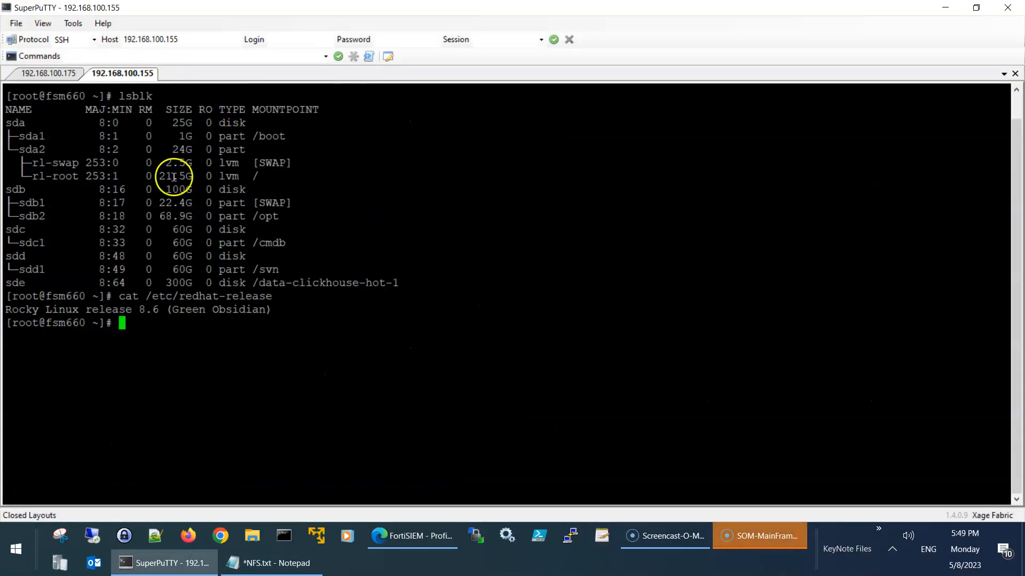
right_click(236, 334)
key(BackSpace)
key(BackSpace)
key(BackSpace)
key(BackSpace)
key(BackSpace)
key(BackSpace)
key(BackSpace)
key(BackSpace)
key(BackSpace)
key(BackSpace)
key(BackSpace)
key(BackSpace)
key(BackSpace)
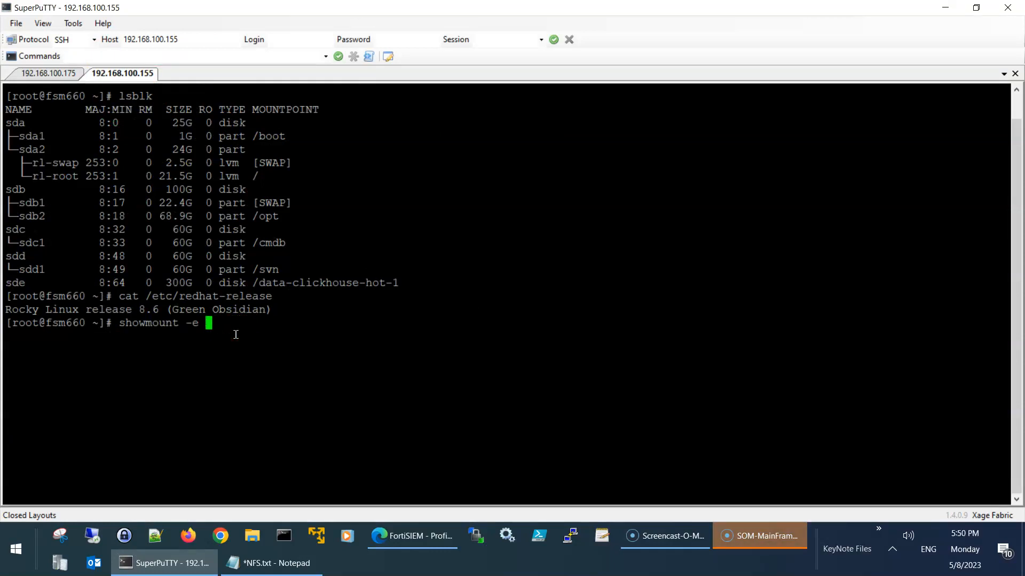
text(192.168)
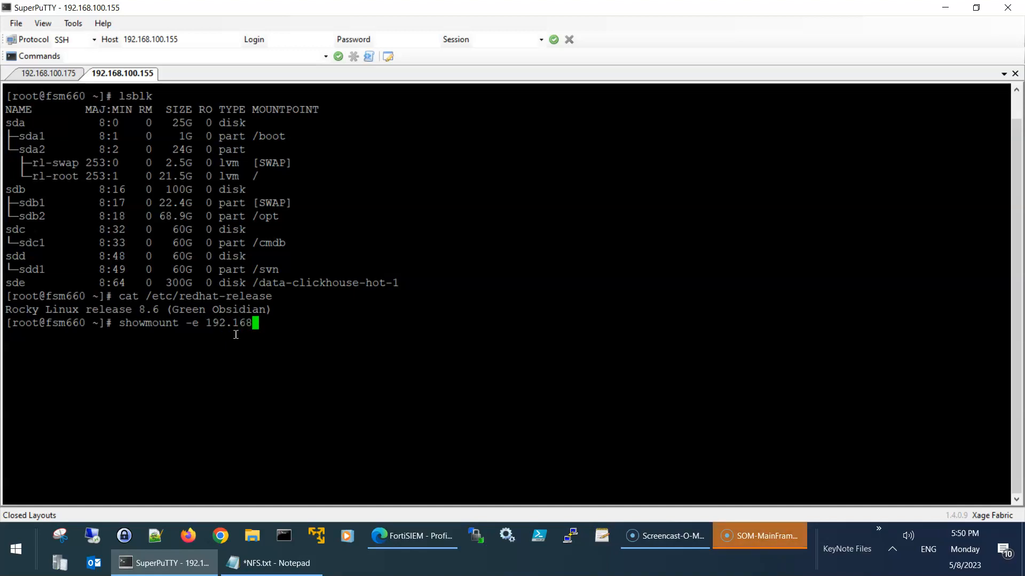
text(.100.175)
key(Return)
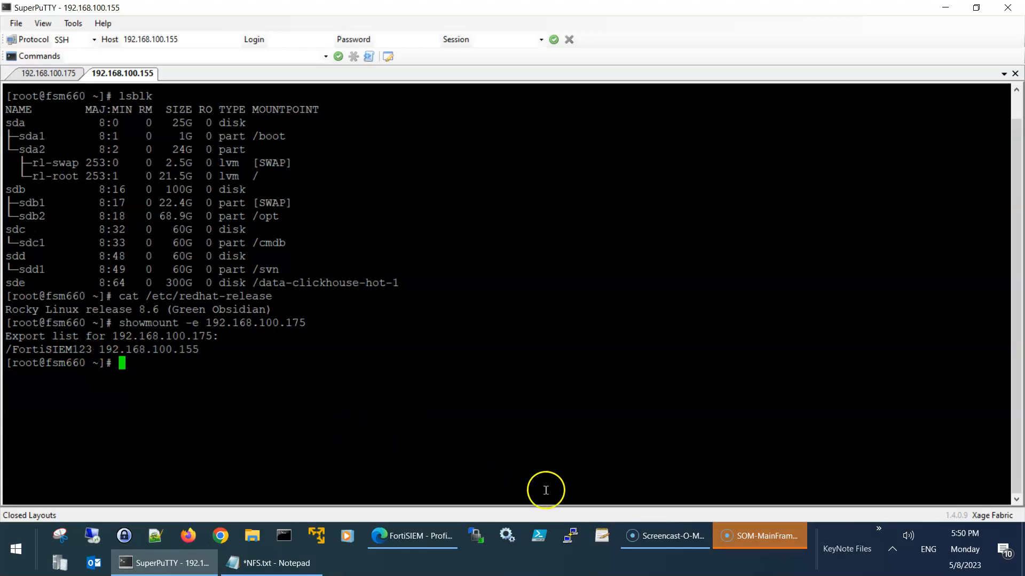
Switch to FortiSIEM in Edge and choose NFS as the archive storage, identified by IP
click(415, 537)
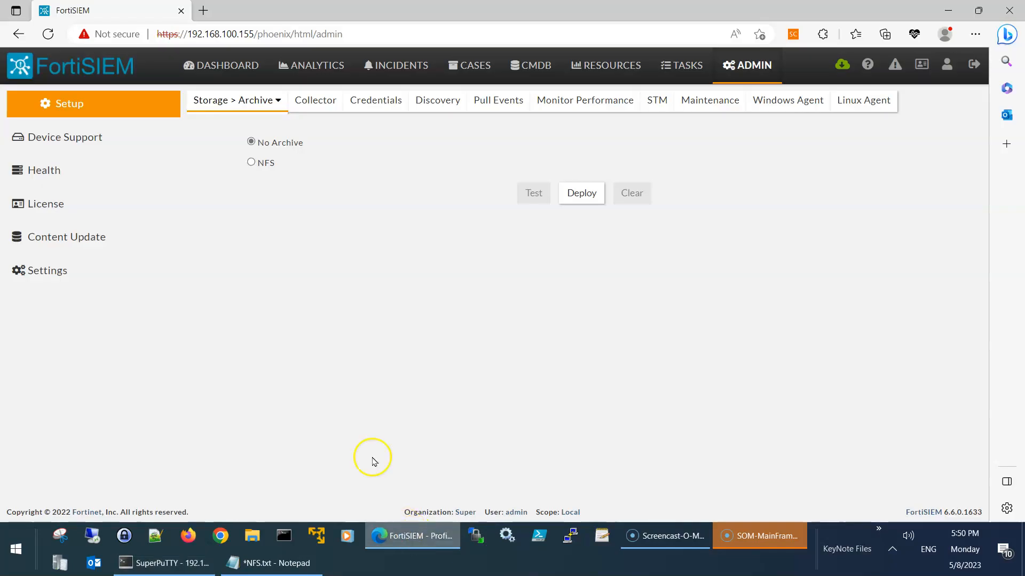
click(251, 163)
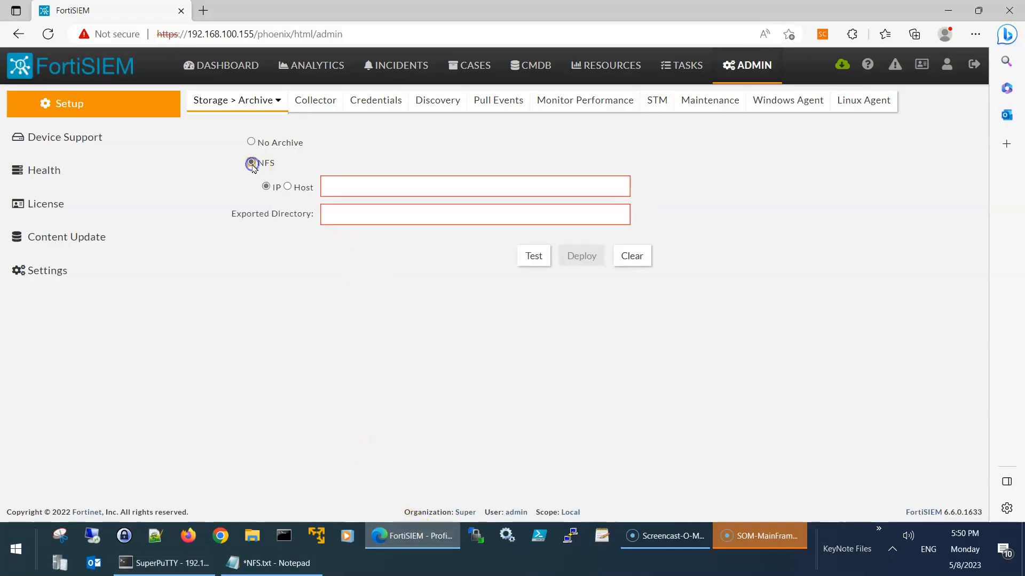
click(348, 186)
Review the event database and hot tier disk settings of the online storage, and return to the archive storage settings
click(269, 103)
click(253, 107)
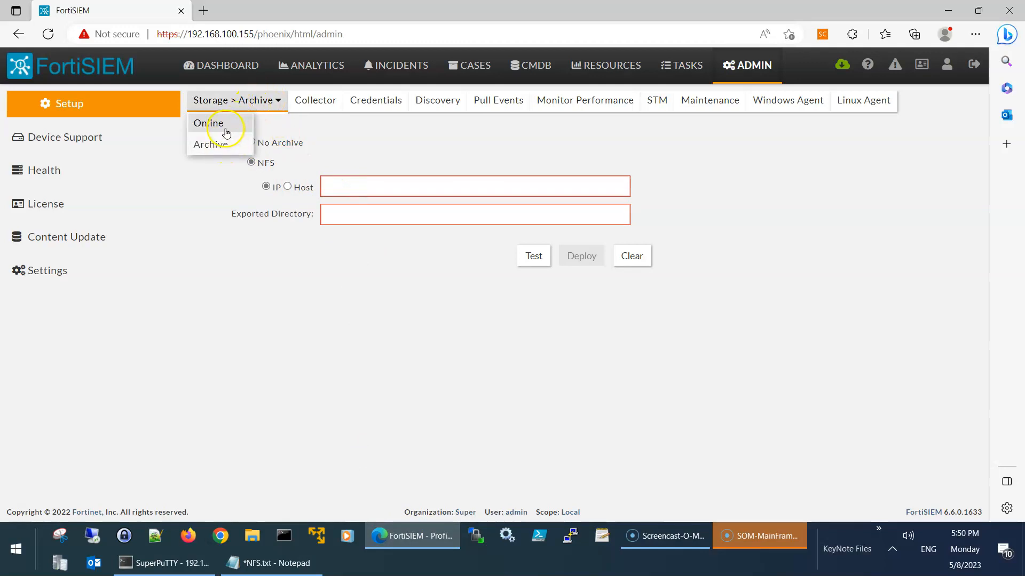
click(219, 125)
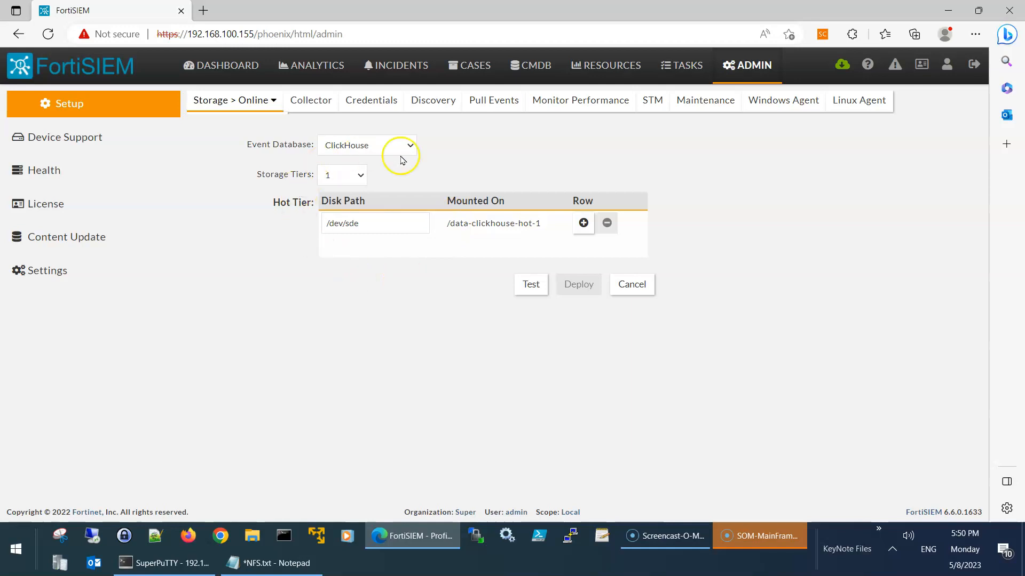
click(262, 100)
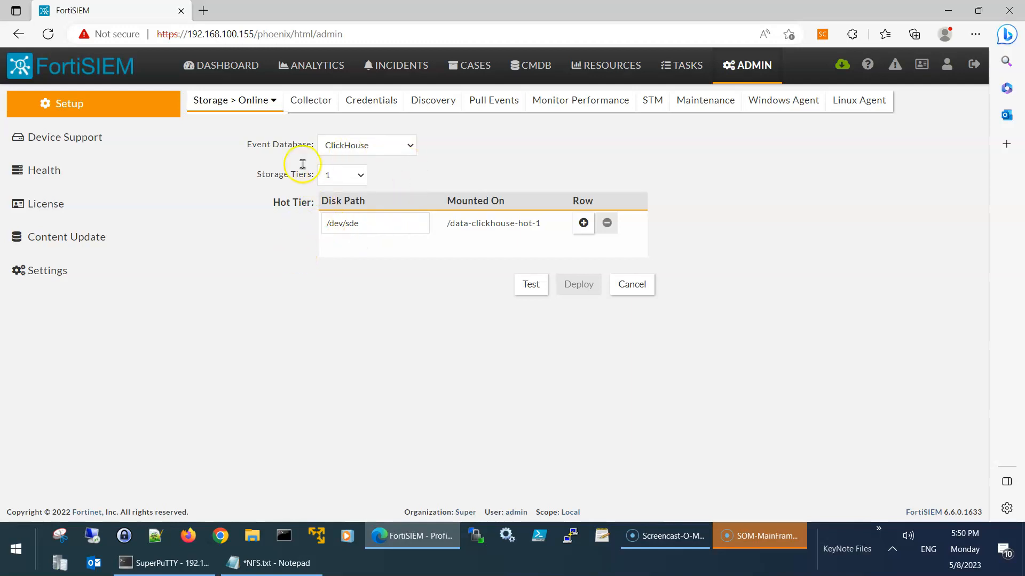
mouse_move(250, 110)
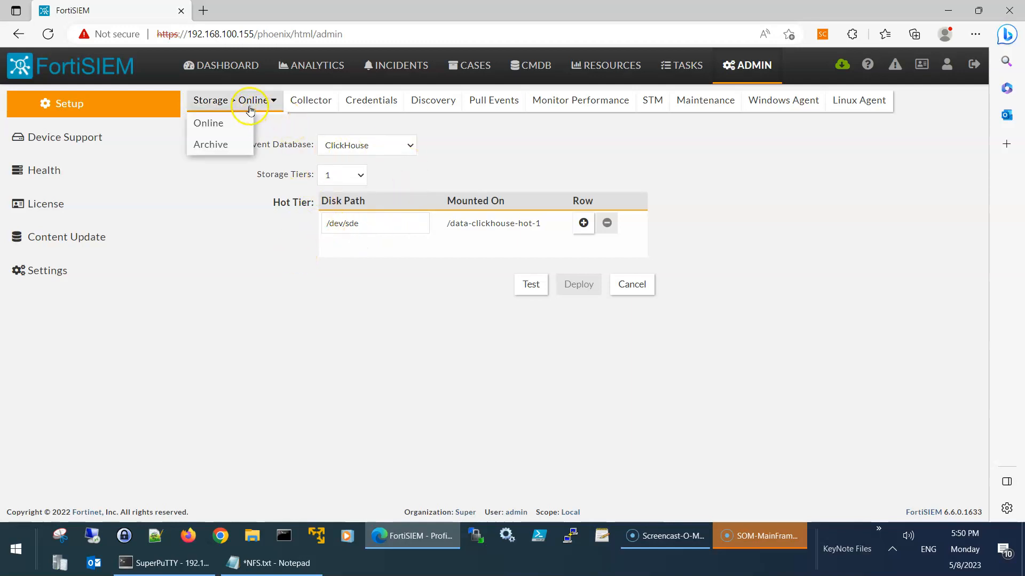
click(229, 145)
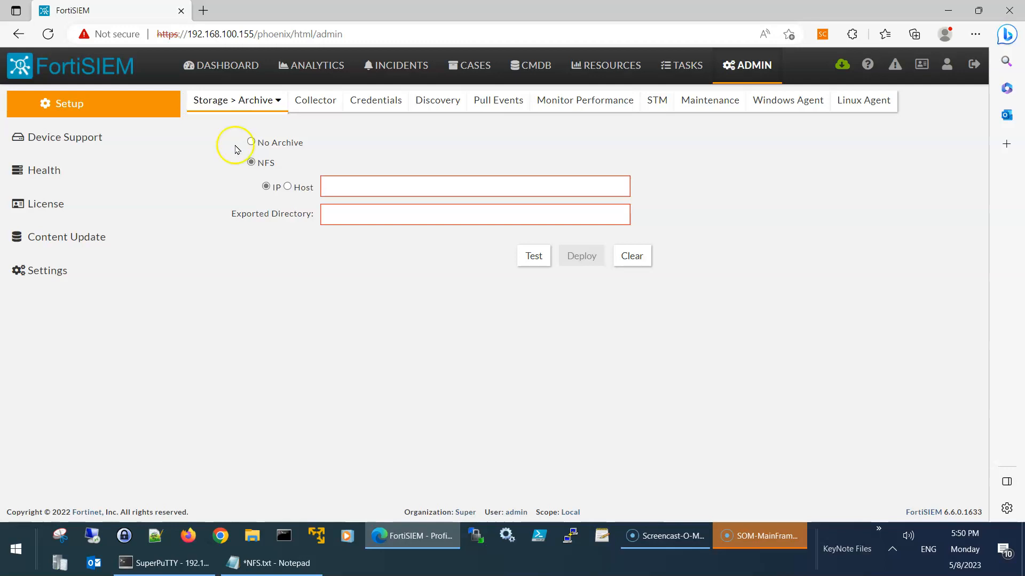
Set the archive NFS IP to 192.168.100.175 and the exported directory to /FortiSIEM123, copied from the showmount output in SuperPuTTY's 192.168.100.155 session
click(348, 188)
text(192.168.100.175)
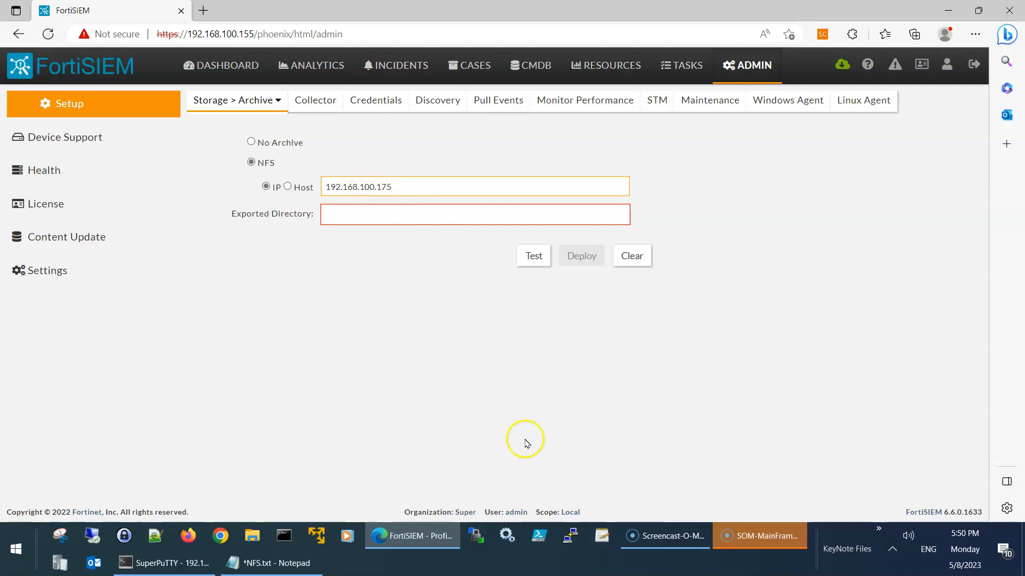
click(197, 563)
click(65, 75)
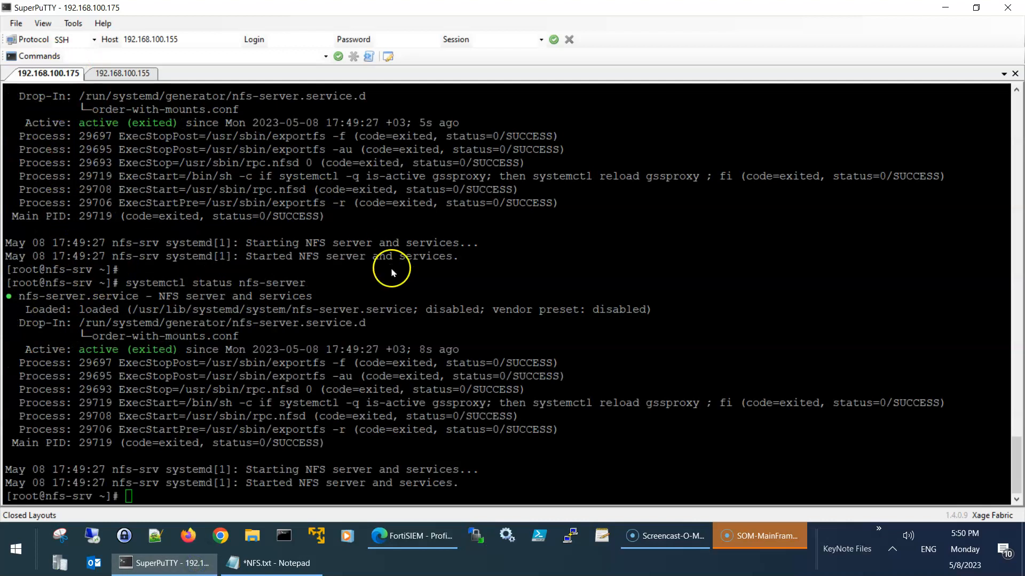
key(alt+Tab)
click(364, 217)
key(alt+Tab)
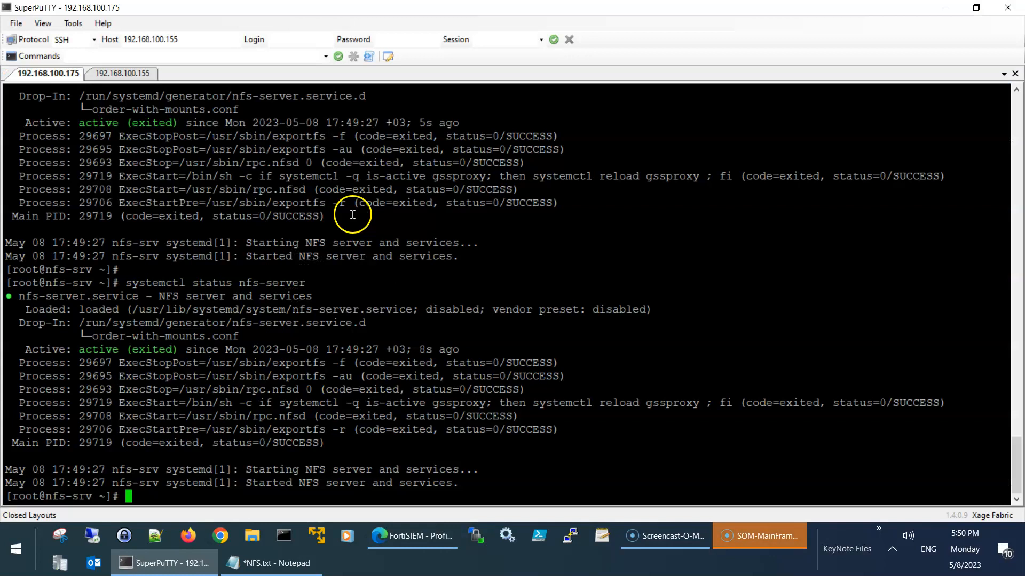
click(141, 74)
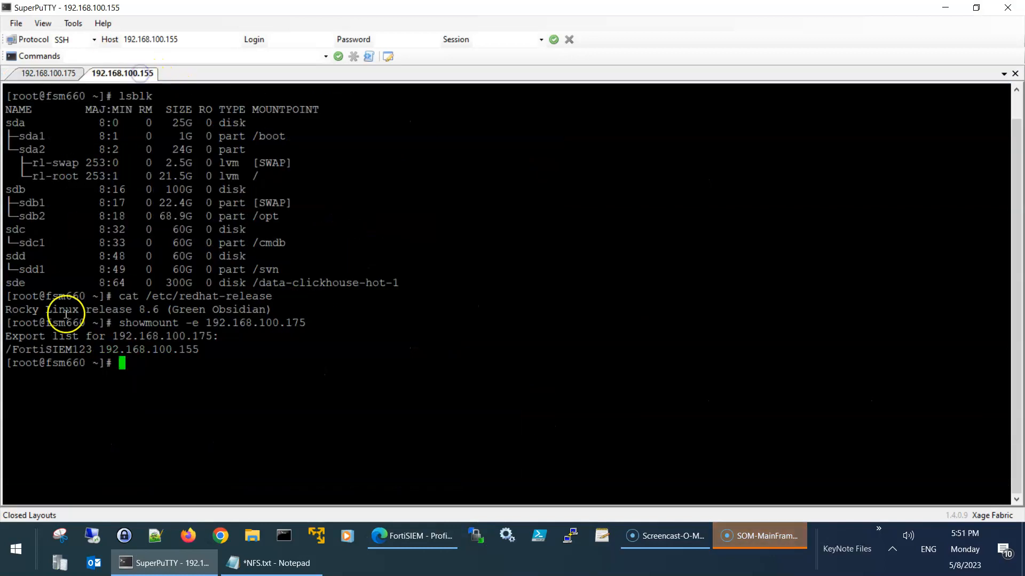
double_click(22, 350)
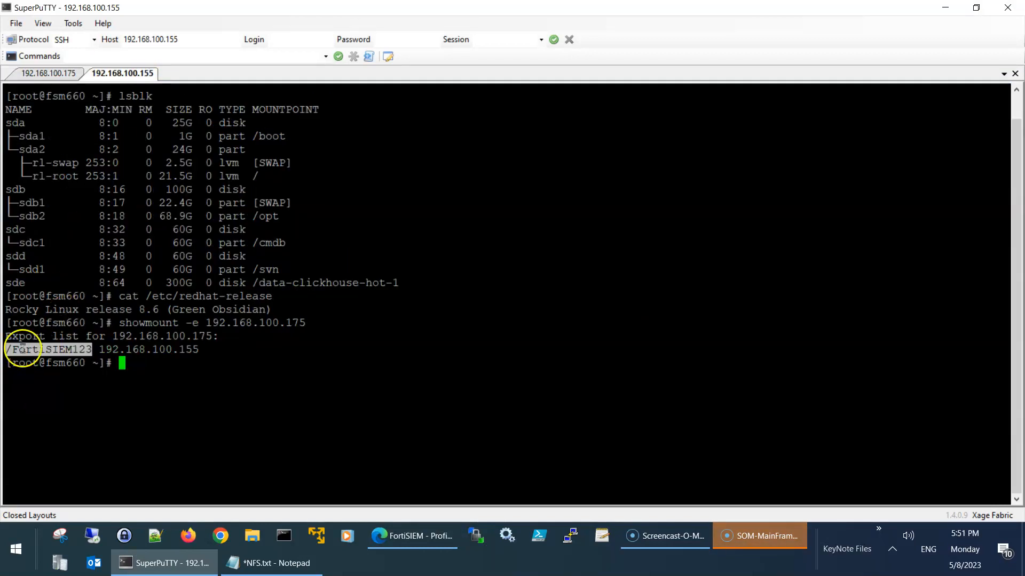
key(alt+Tab)
text(/FortiSIEM123)
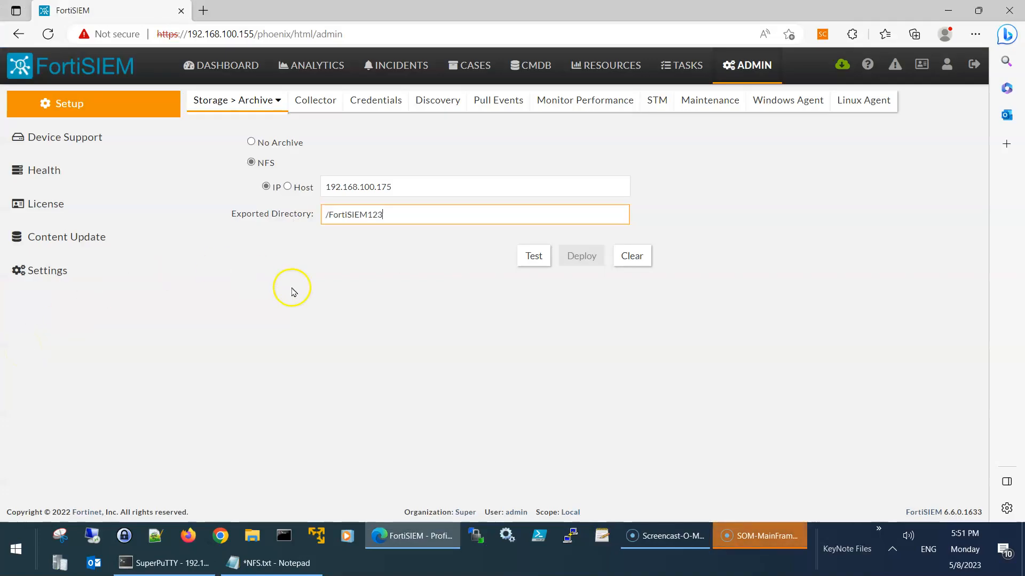
Test the NFS archive storage settings, deploy them, and dismiss the notifications
click(544, 258)
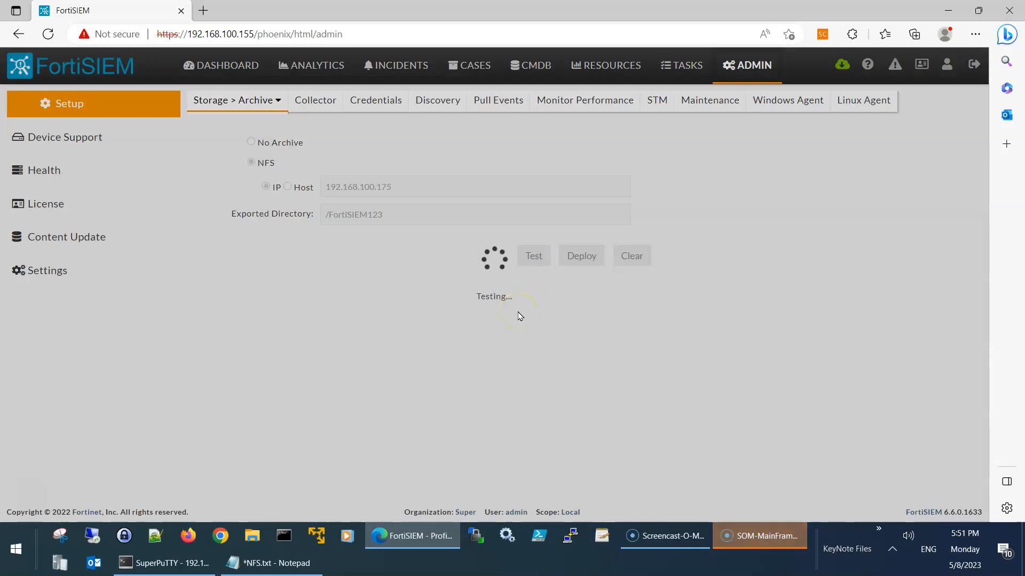
click(586, 251)
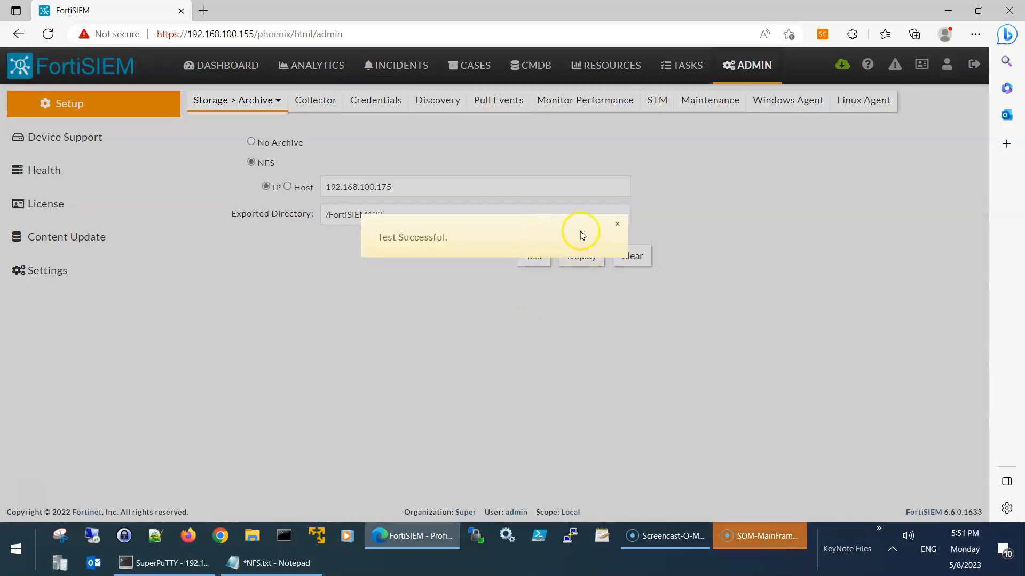
click(618, 224)
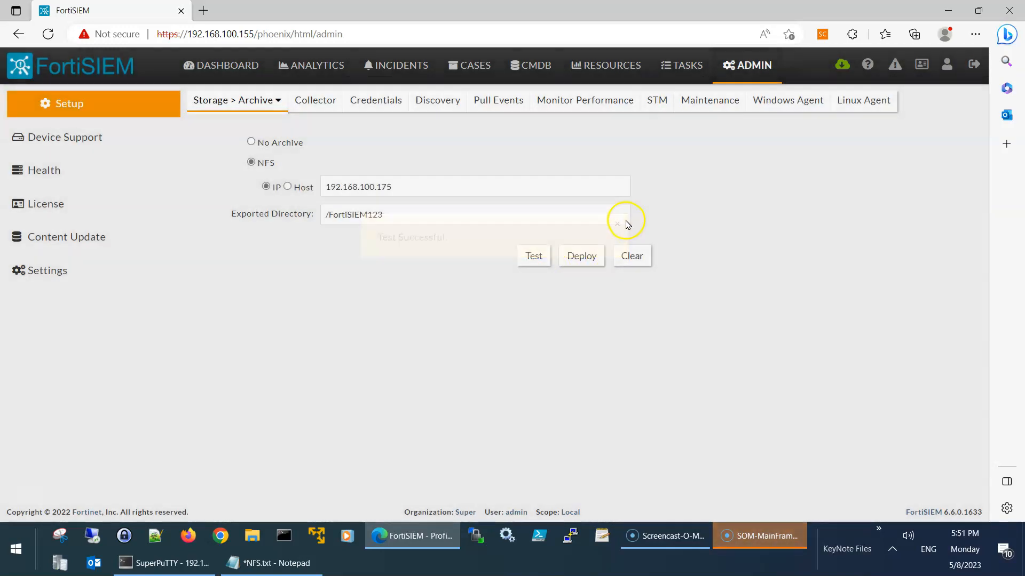
click(584, 257)
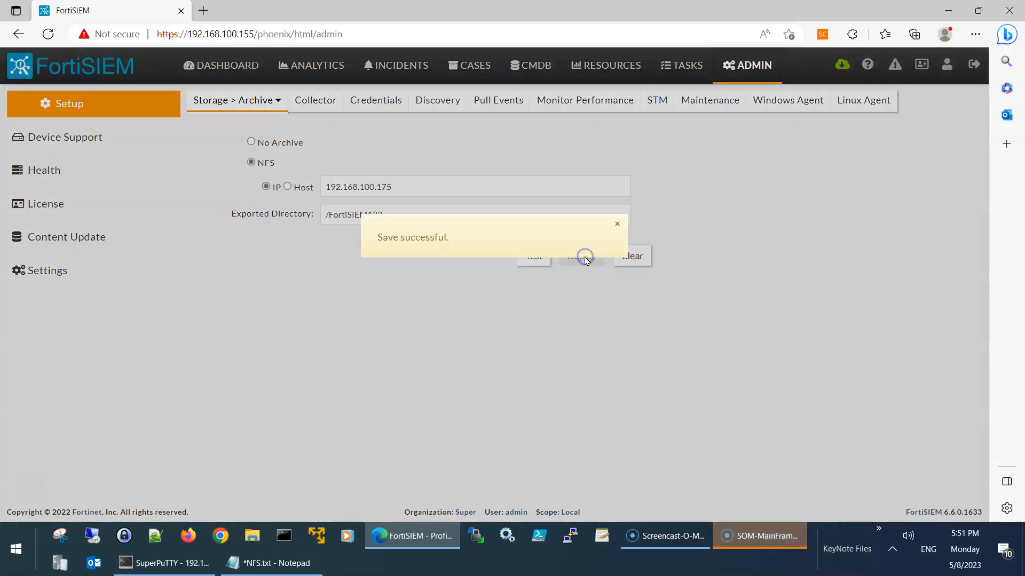
click(616, 223)
click(616, 225)
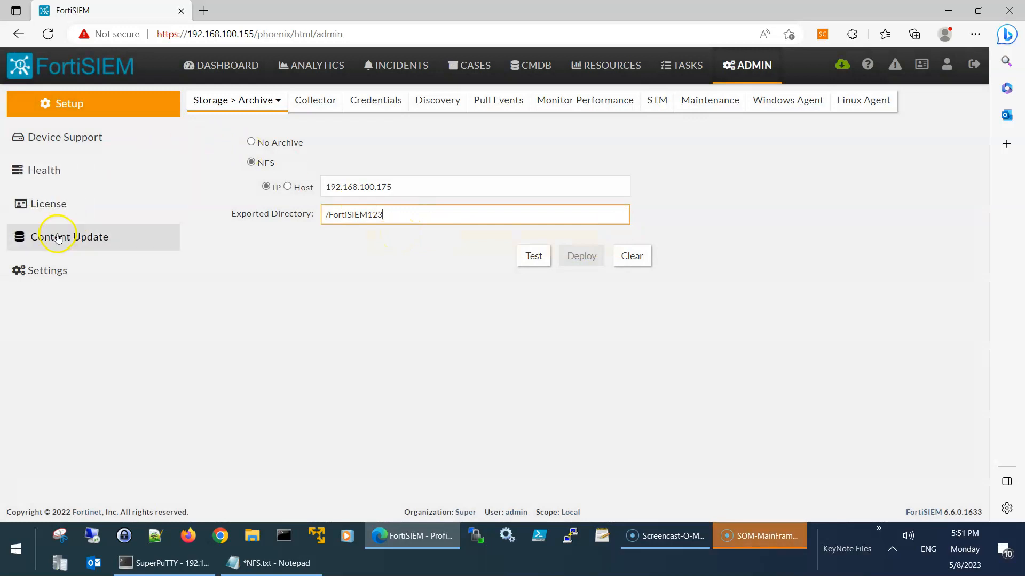
Open the database retention policy settings and start a new online retention policy
click(46, 264)
click(207, 381)
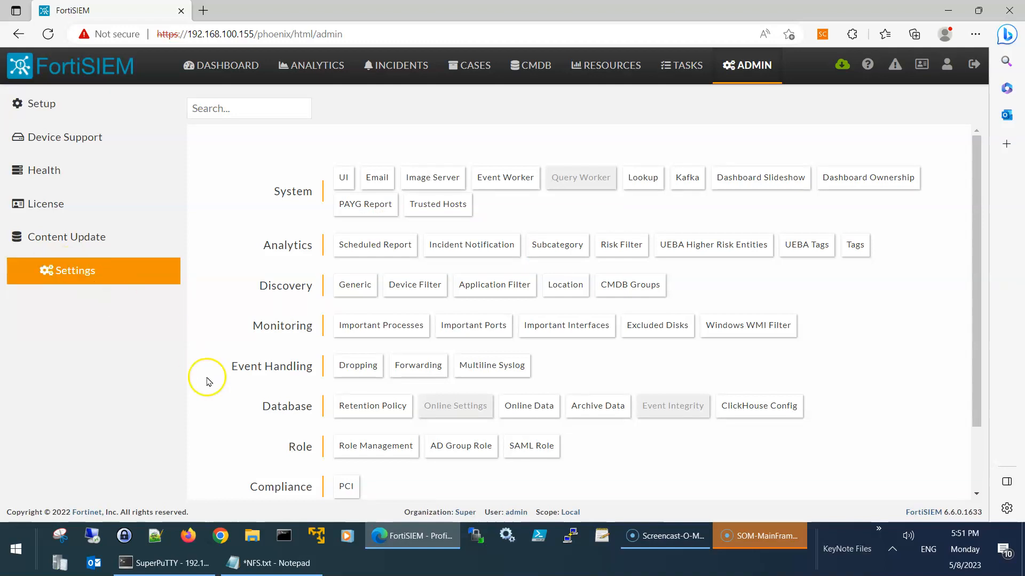
click(379, 408)
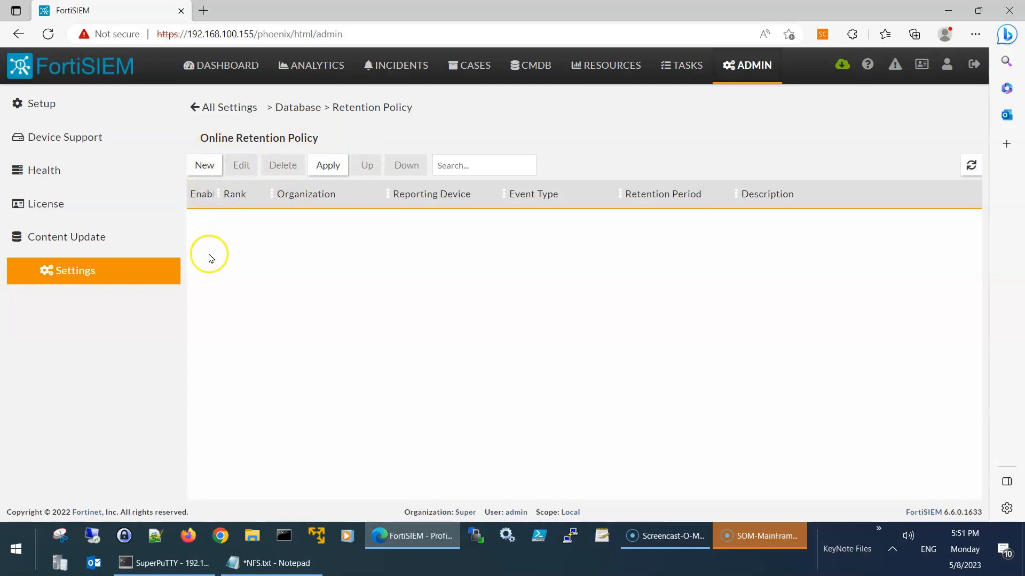
click(212, 167)
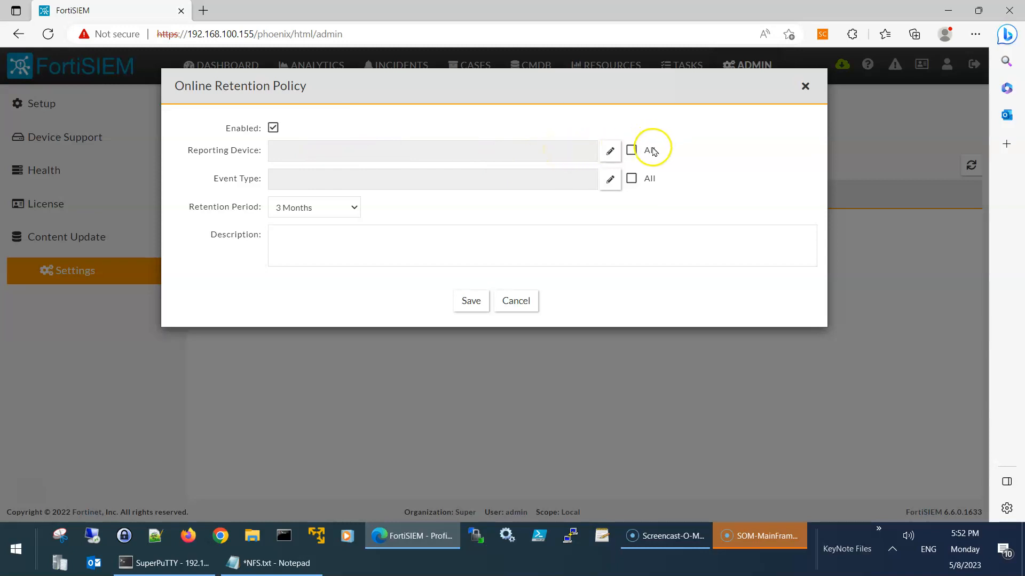
click(634, 151)
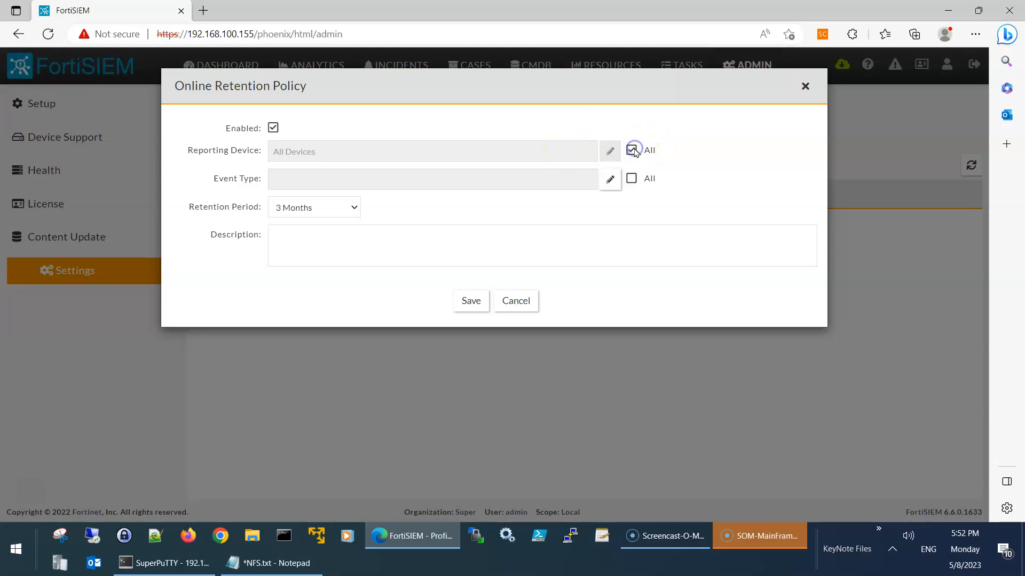
click(632, 150)
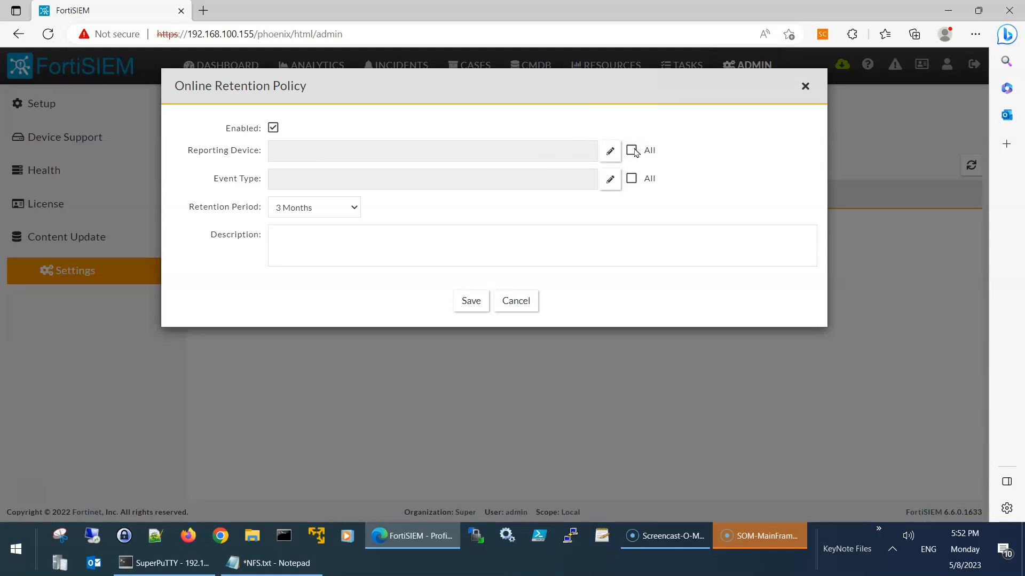
click(611, 152)
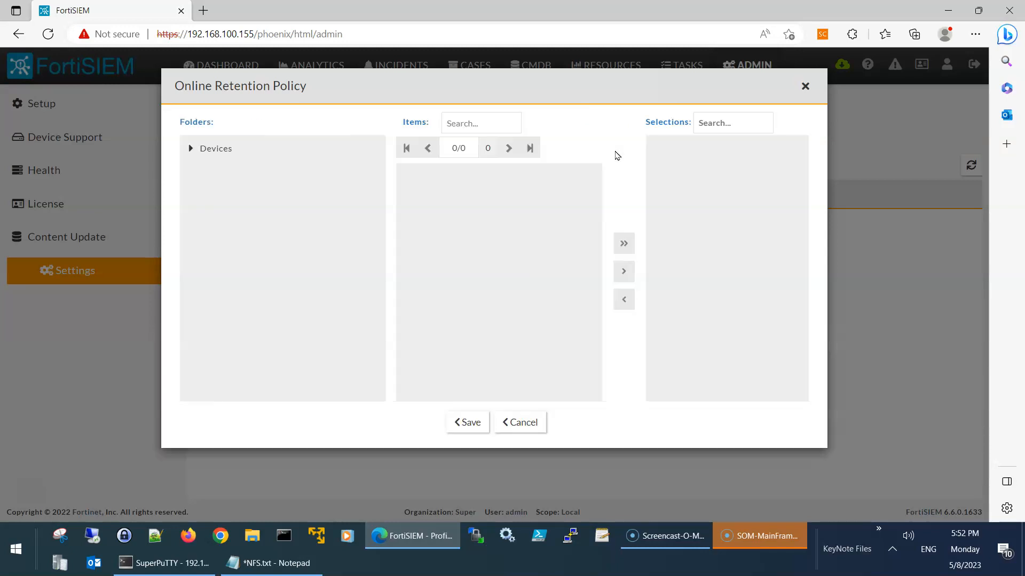
click(221, 147)
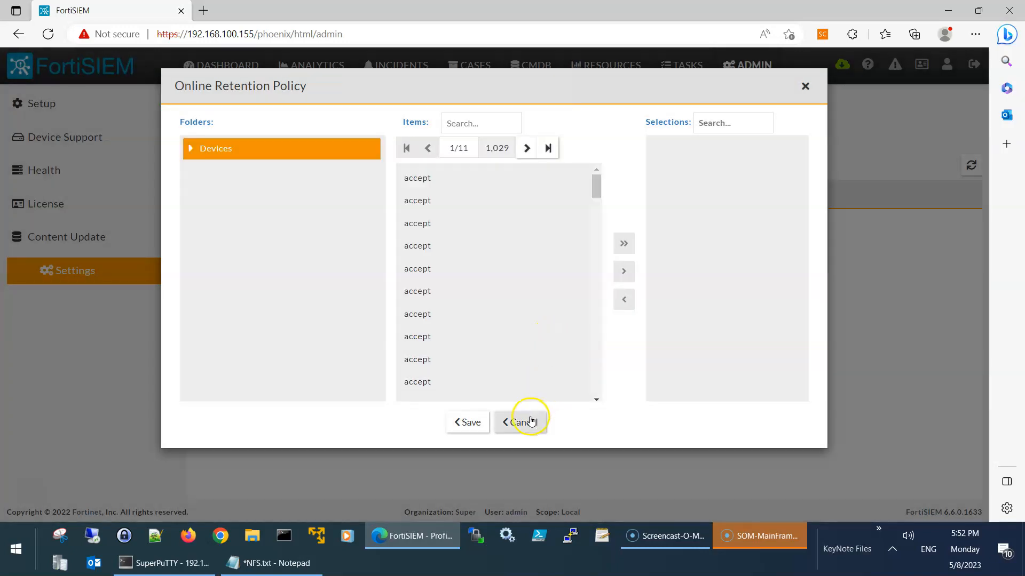
click(530, 421)
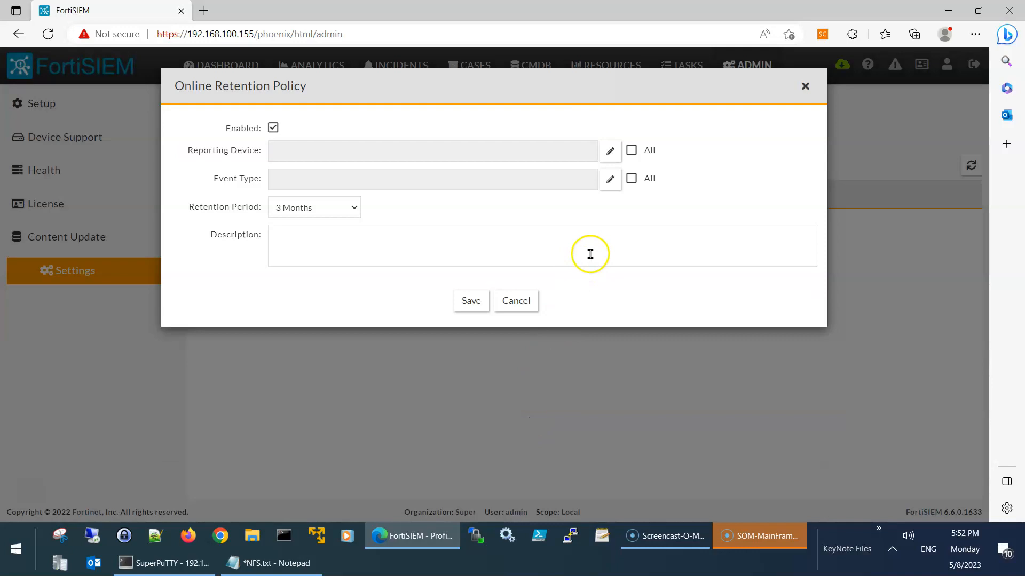
Apply the online retention policy to all reporting devices and all event types, keep the 3 Months retention period, and save it
click(631, 151)
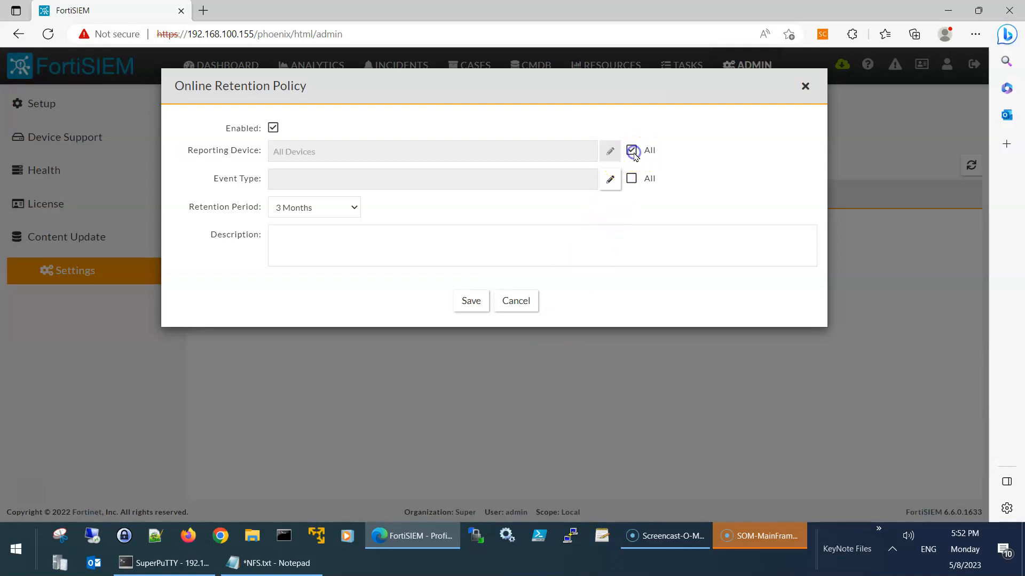
click(632, 179)
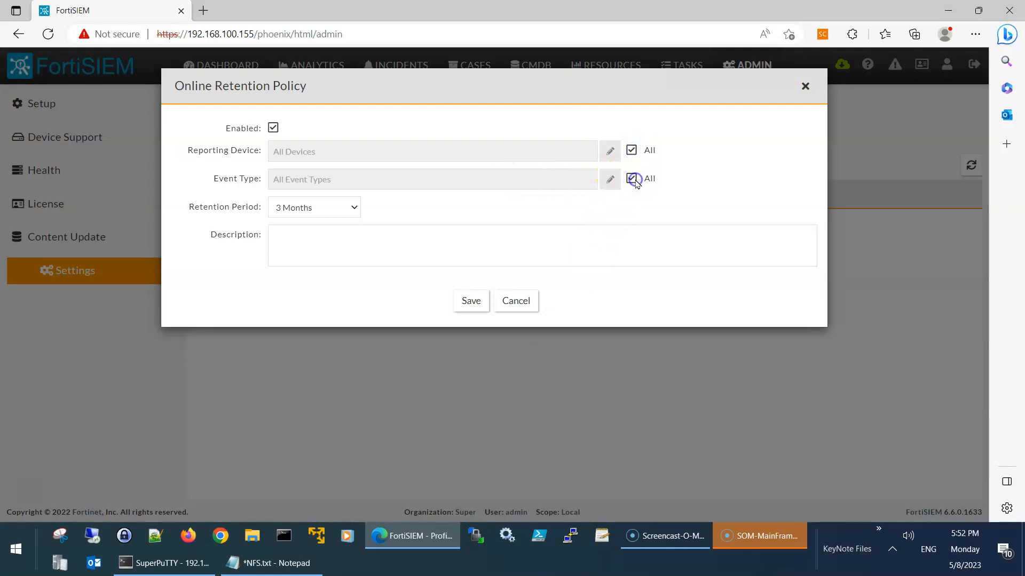
click(355, 217)
click(365, 208)
click(361, 210)
click(426, 281)
click(367, 241)
click(463, 302)
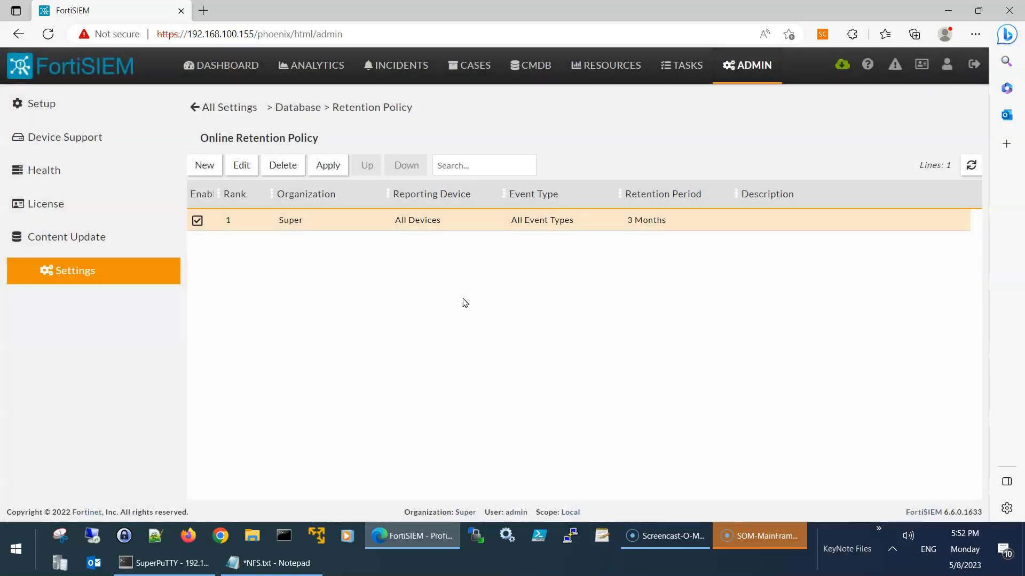
Reload the FortiSIEM page, dismiss the license notice, and reopen the database retention policy settings
click(404, 278)
click(262, 126)
click(220, 107)
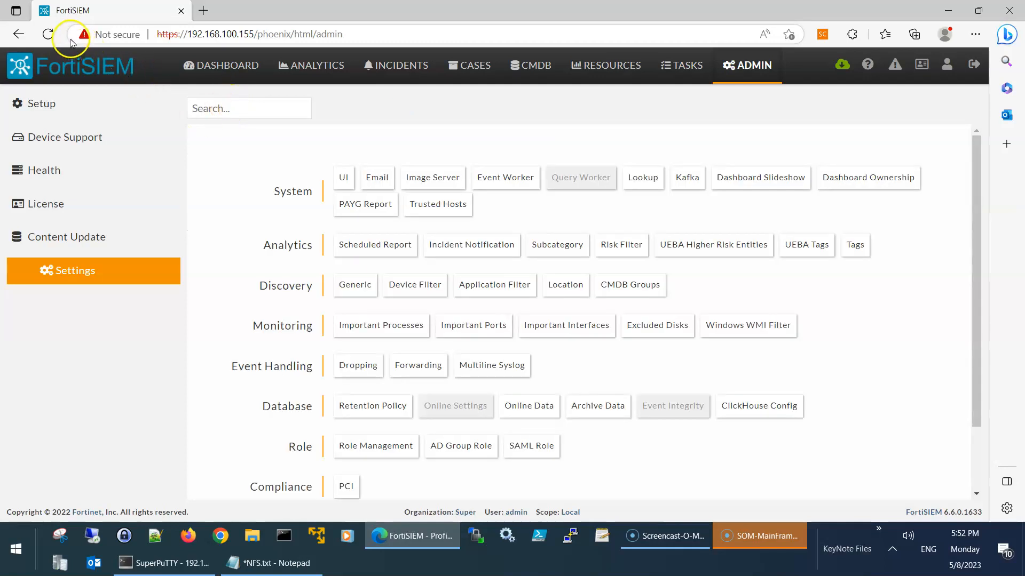
click(48, 33)
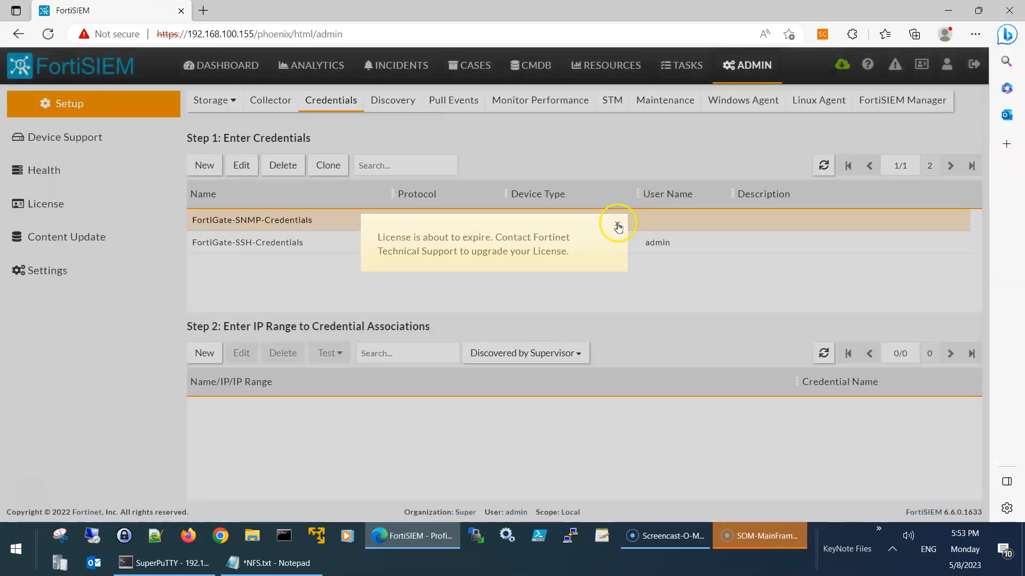
click(617, 223)
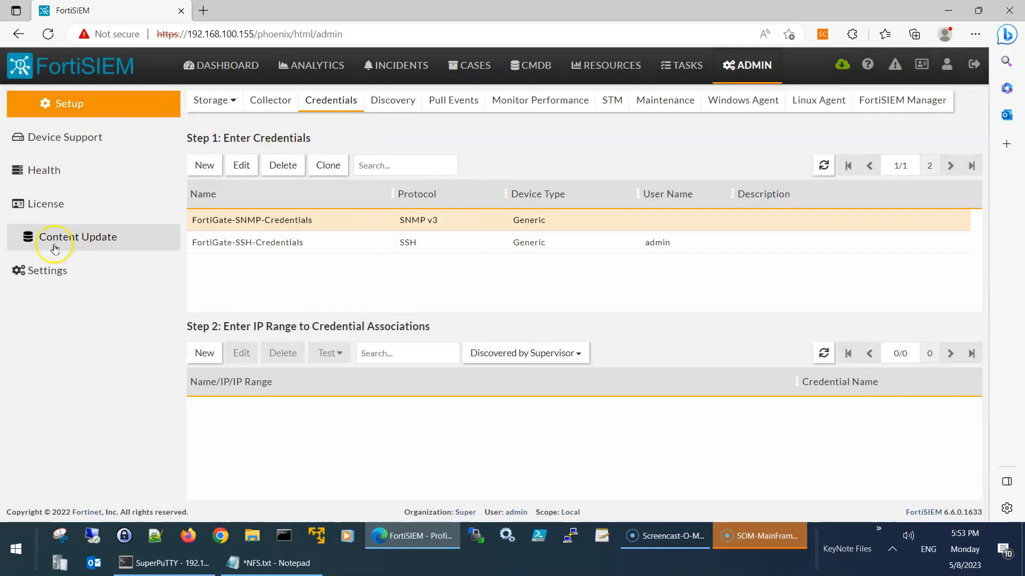
click(53, 269)
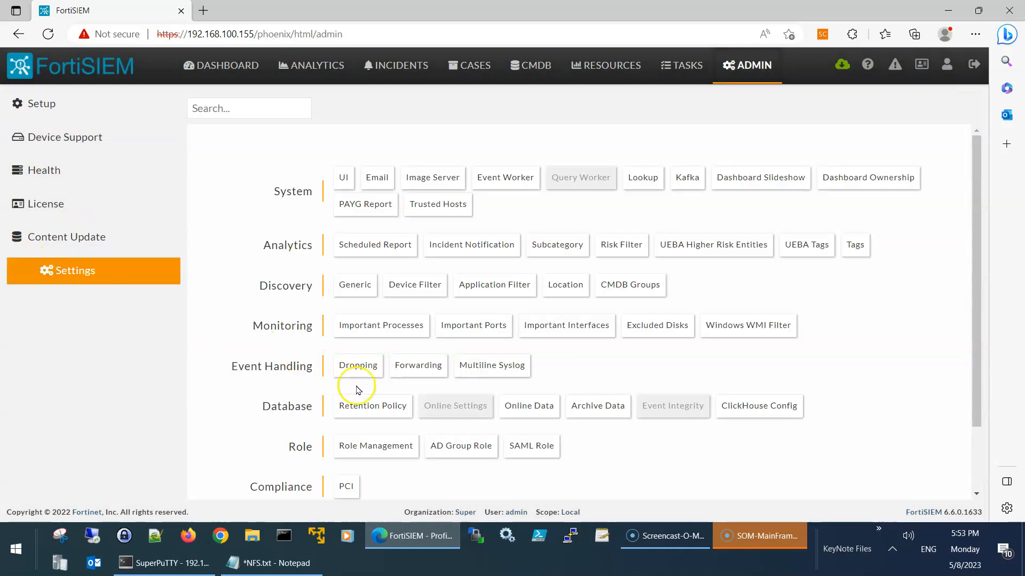
click(372, 407)
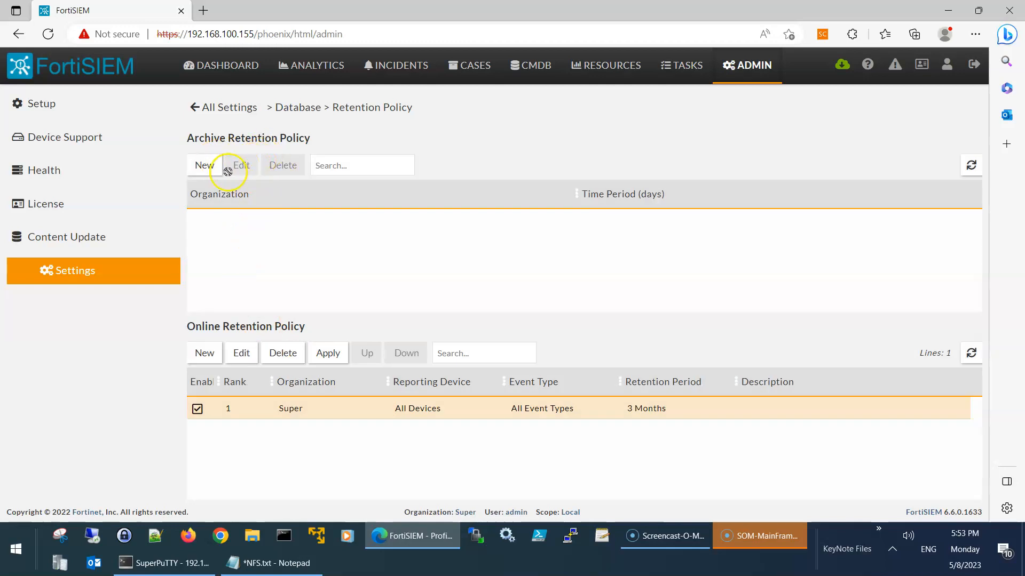
Create an archive retention policy with a time period of 365 days and save it
click(215, 176)
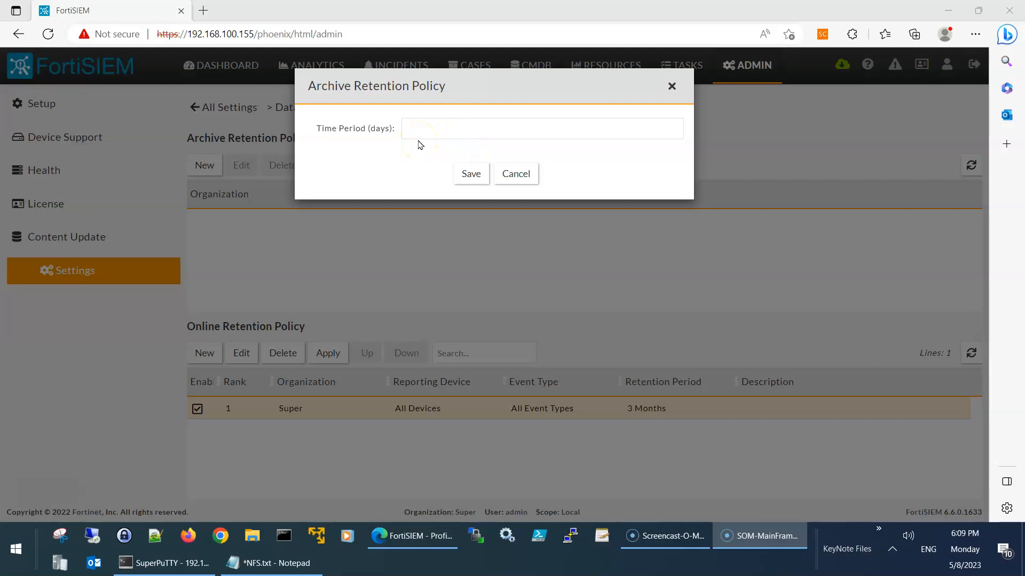
click(426, 129)
click(425, 129)
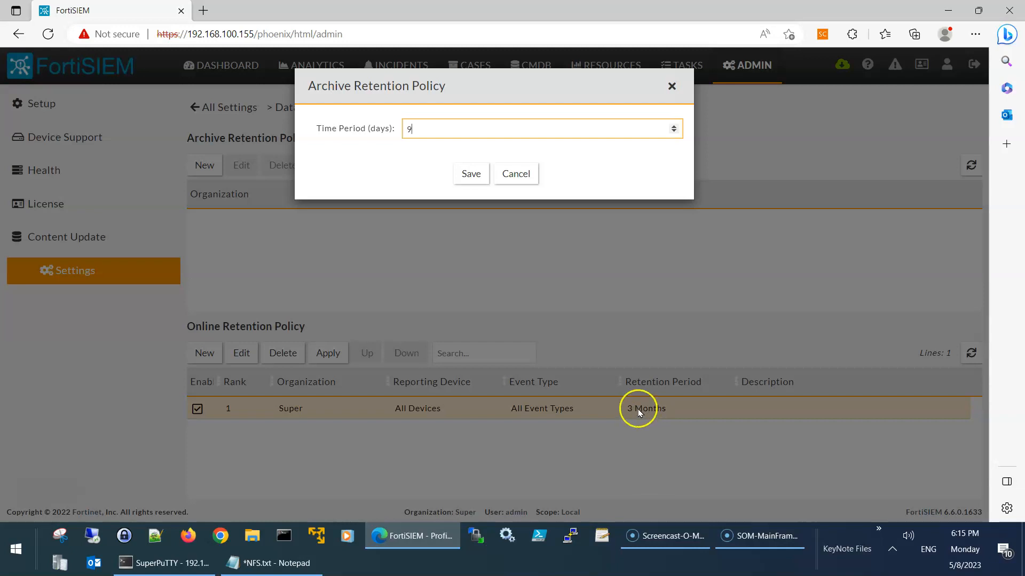
text(2)
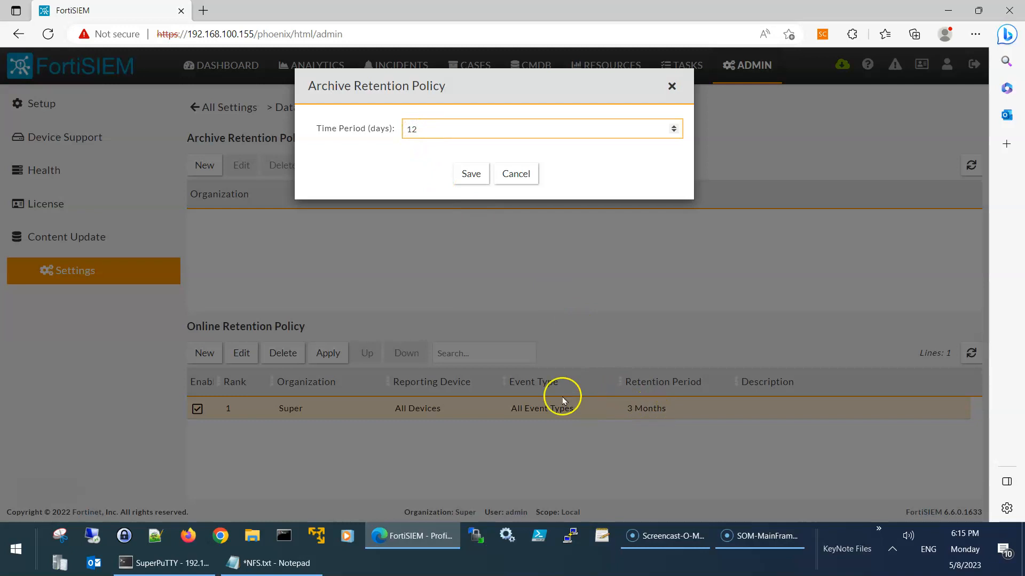
click(424, 130)
click(467, 174)
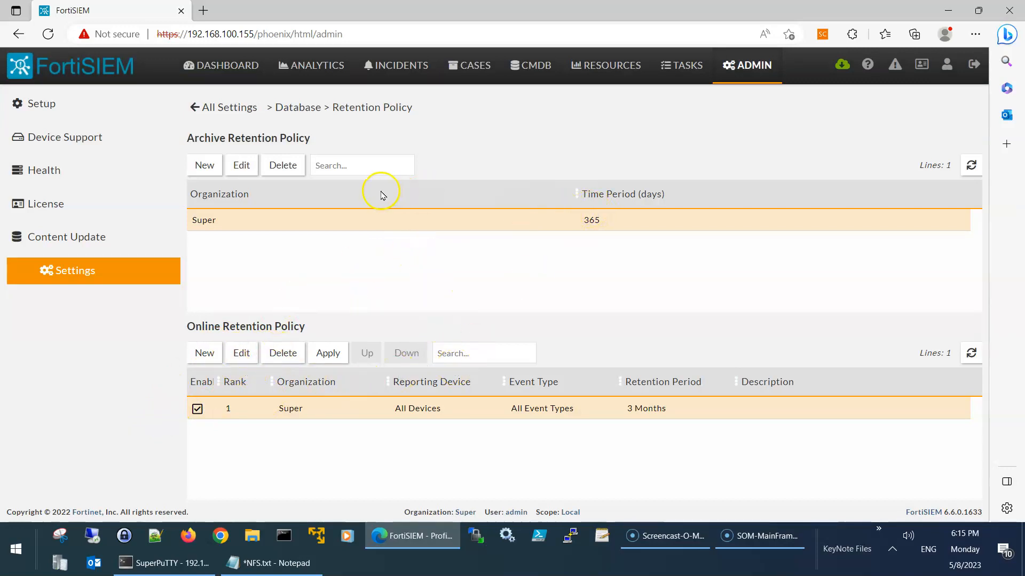
Check the database's archived data page and return to all settings
click(215, 108)
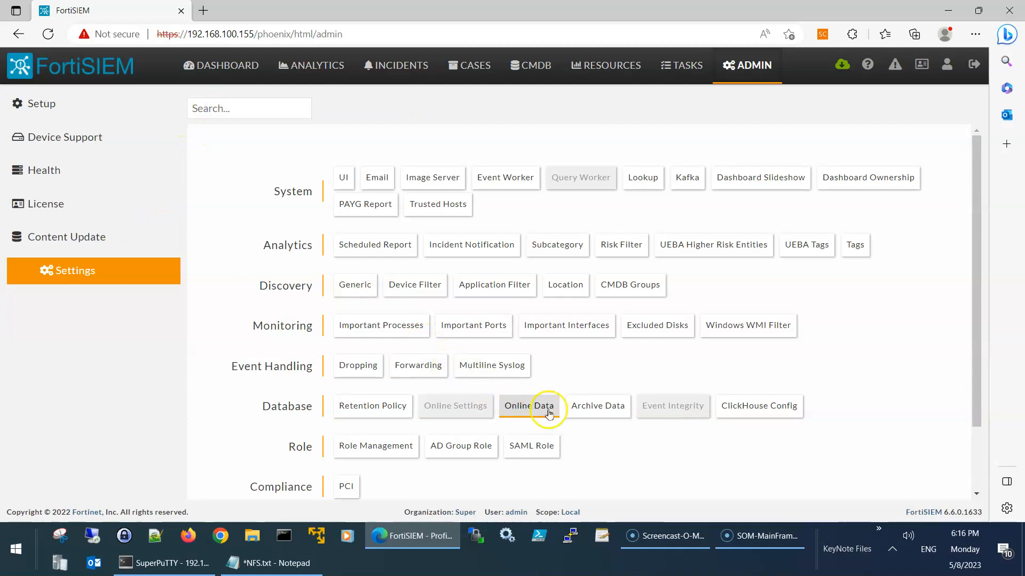
click(594, 412)
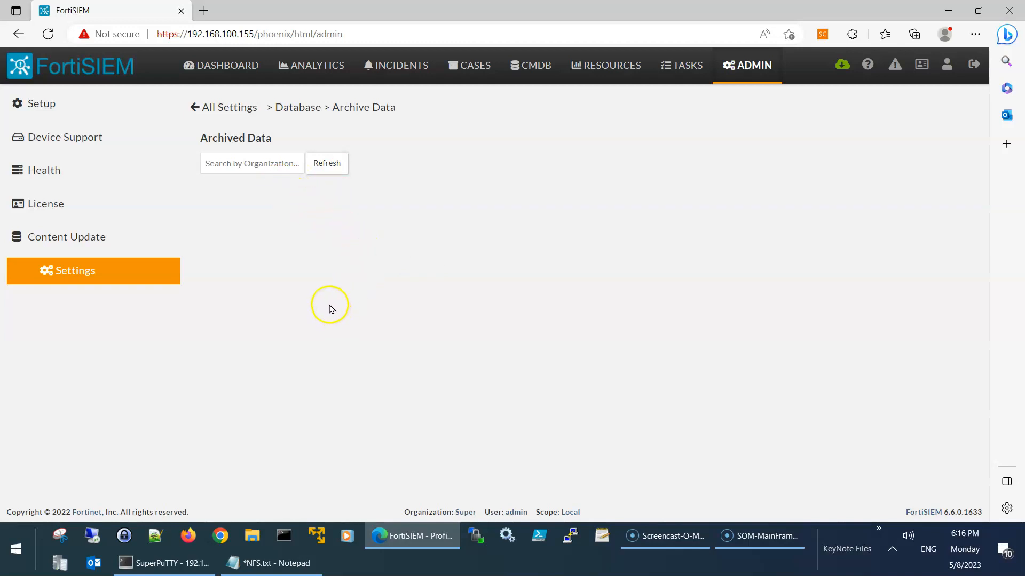
click(219, 104)
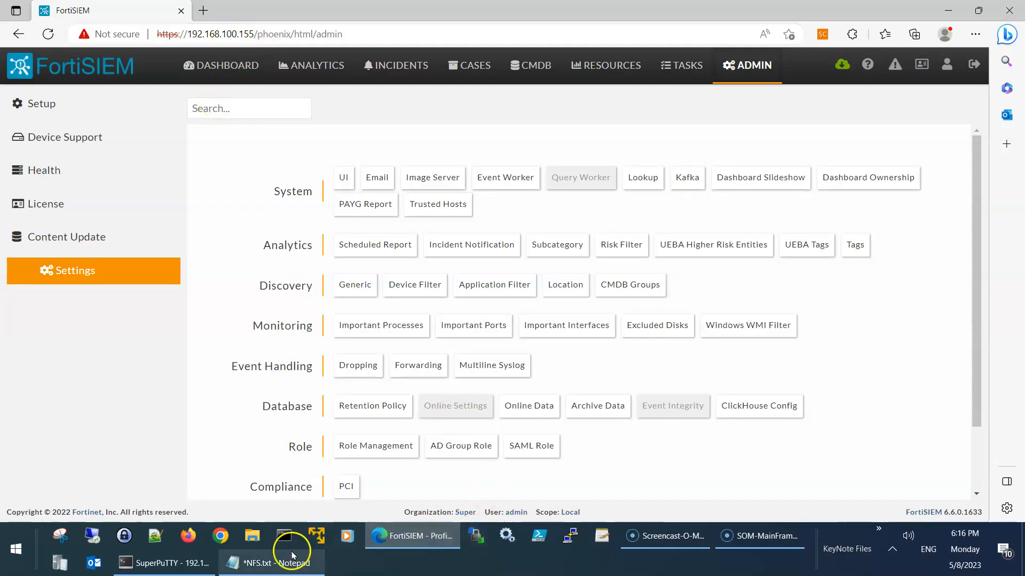
Switch to SuperPuTTY and review the 192.168.100.175 and 192.168.100.155 terminal sessions, along with the setup notes in NFS.txt
click(197, 563)
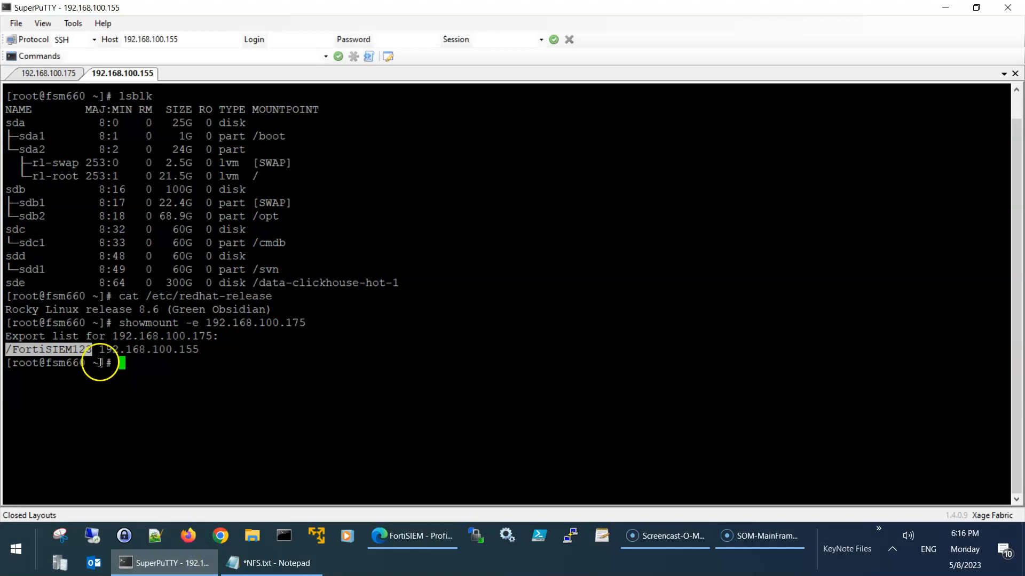
click(68, 78)
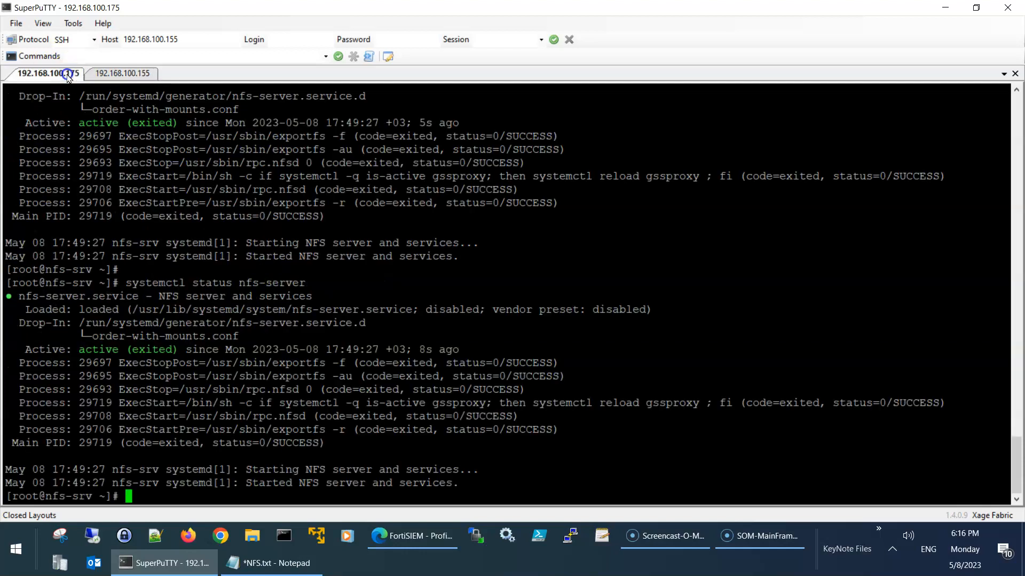
click(188, 562)
click(188, 562)
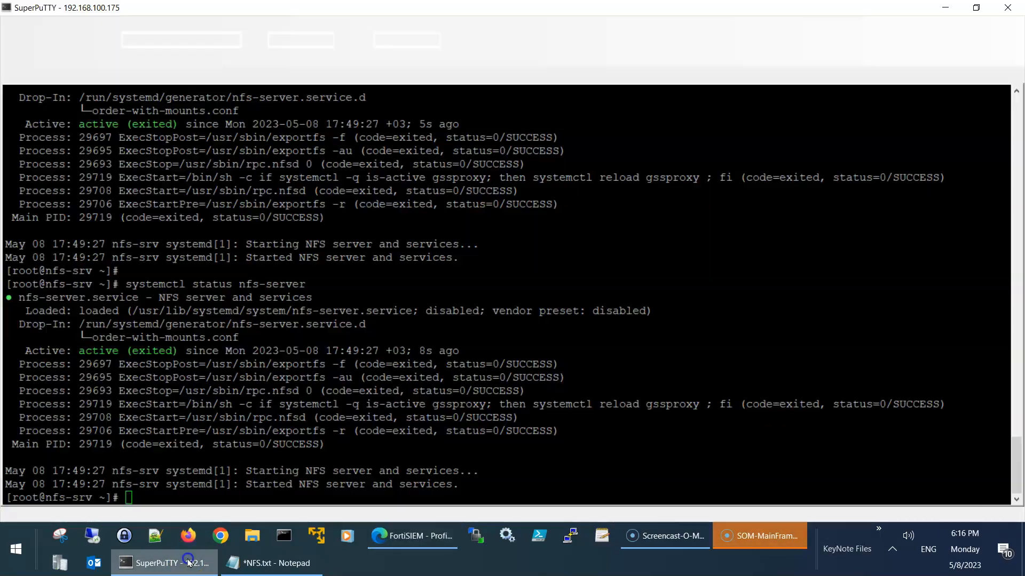
click(257, 572)
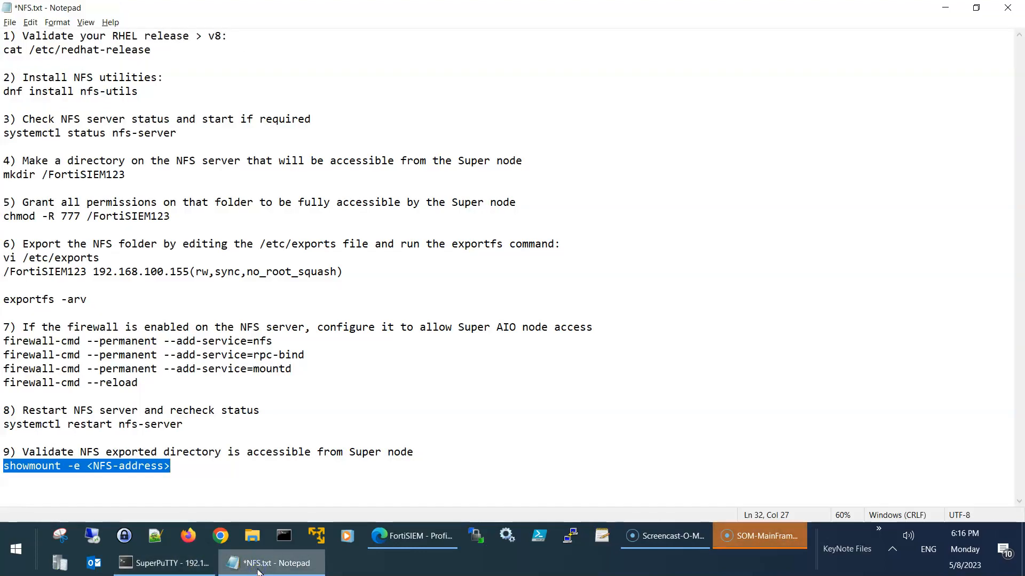
click(258, 572)
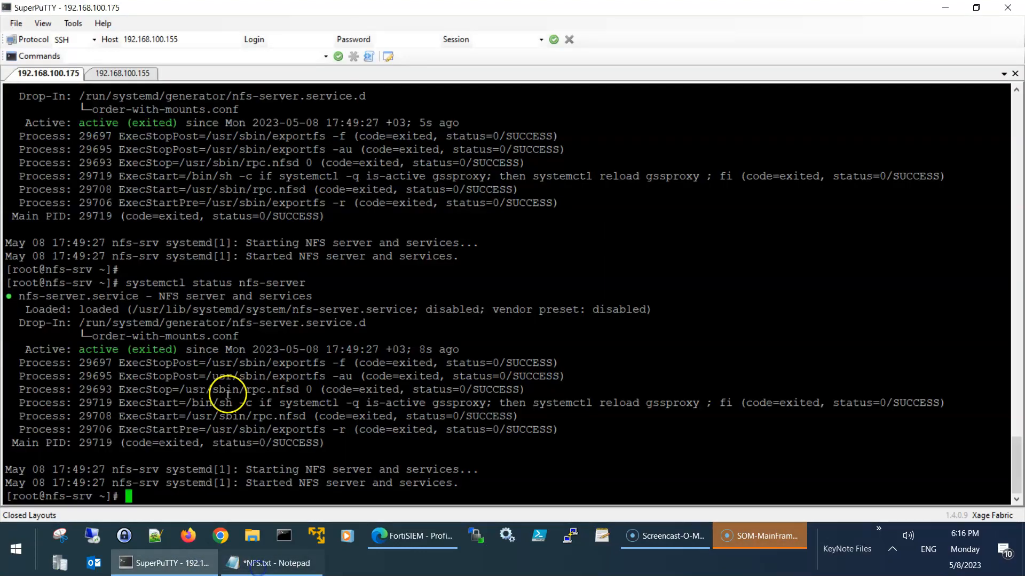
click(121, 70)
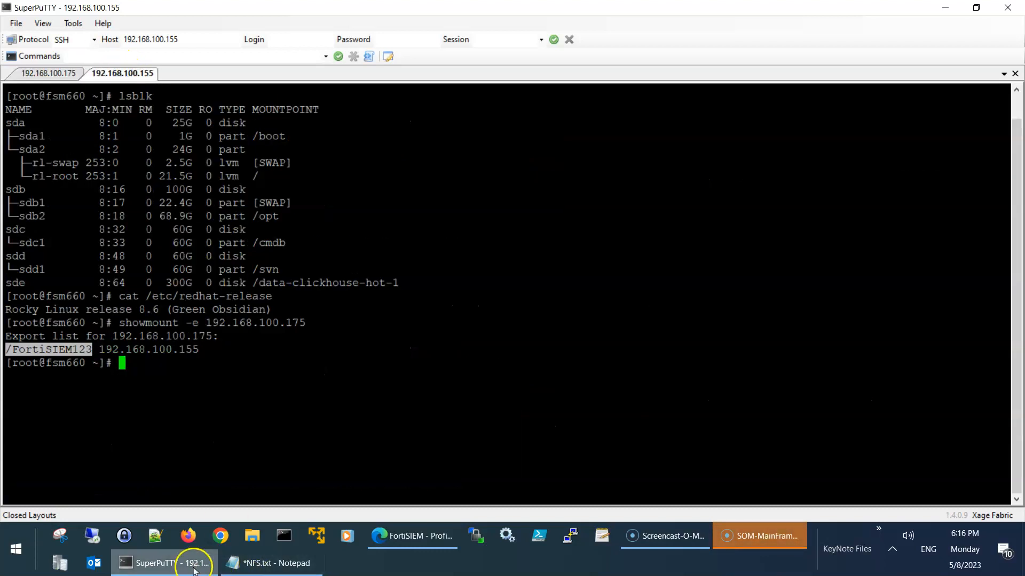
Switch back to FortiSIEM and review the archive storage setup and the database retention policy settings
click(430, 536)
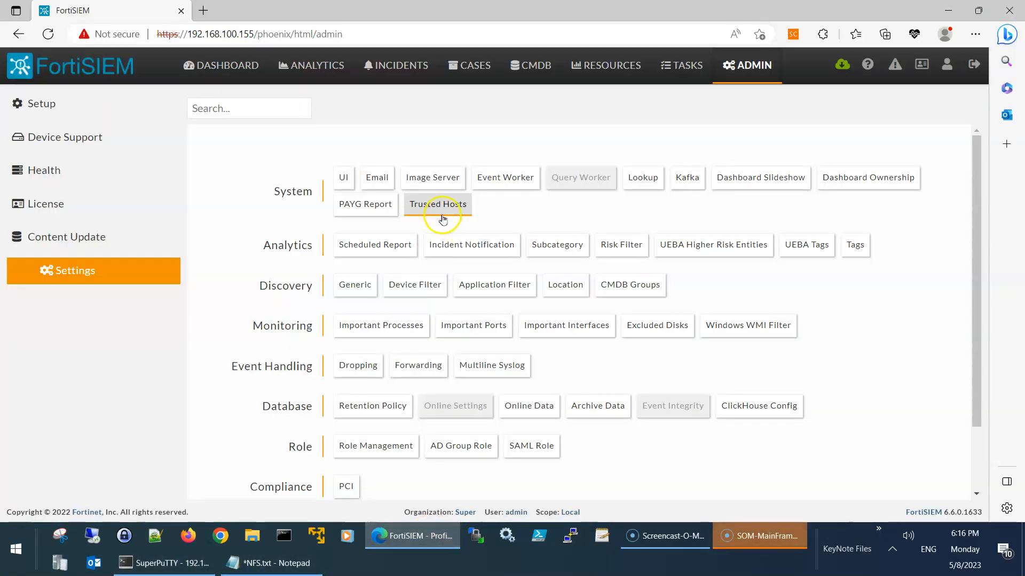
click(88, 106)
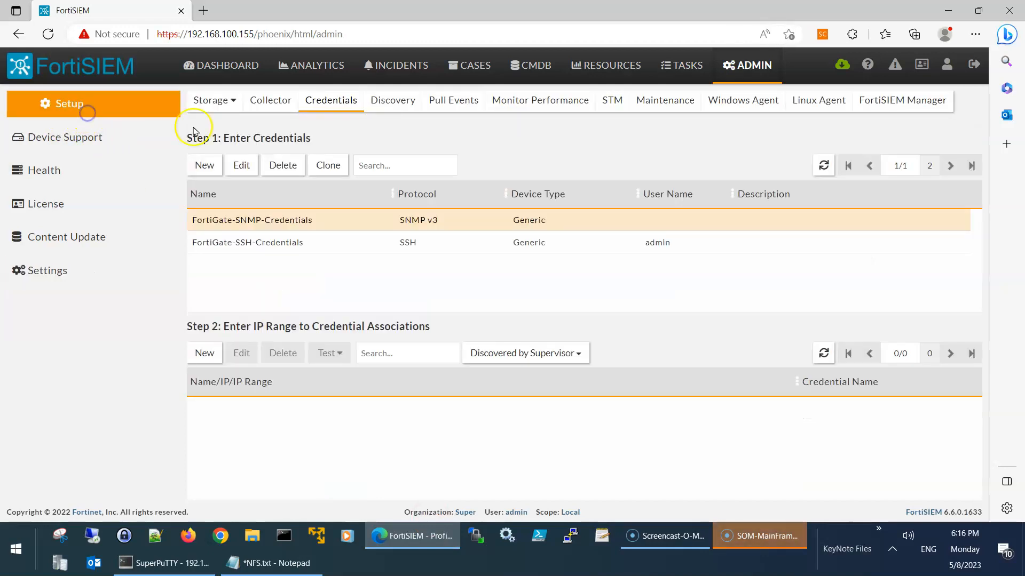
mouse_move(228, 114)
click(213, 144)
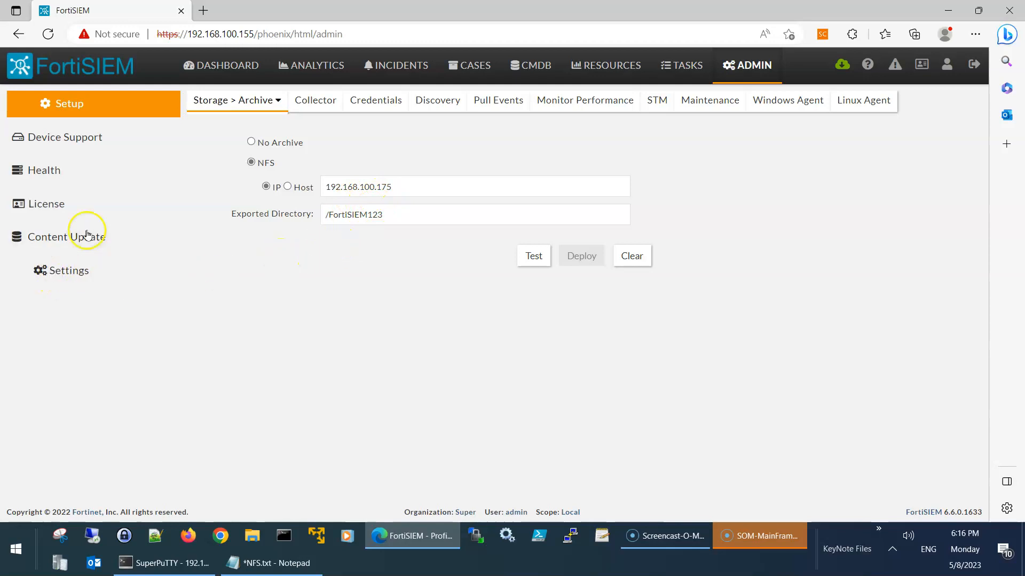
click(83, 269)
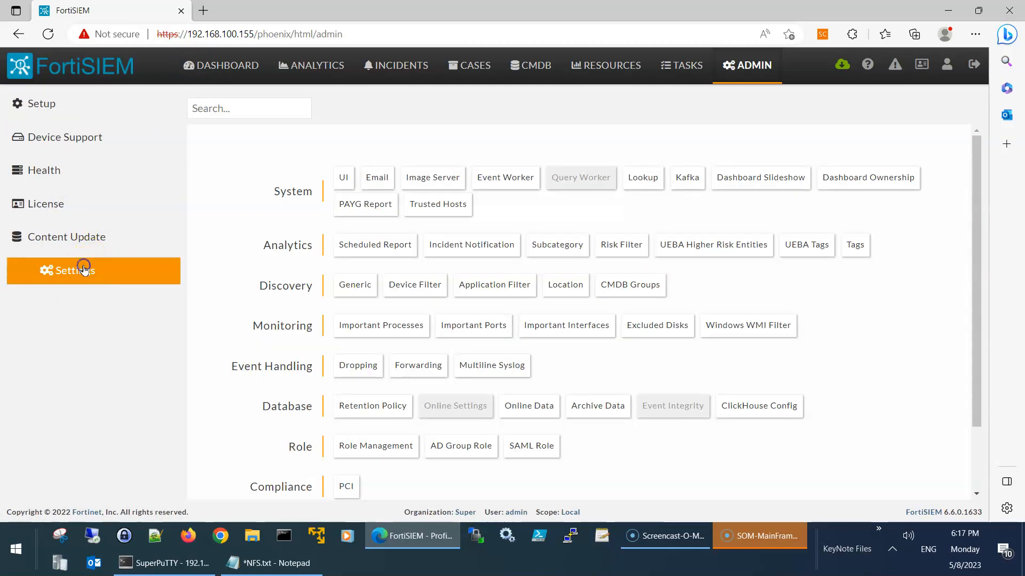
click(372, 407)
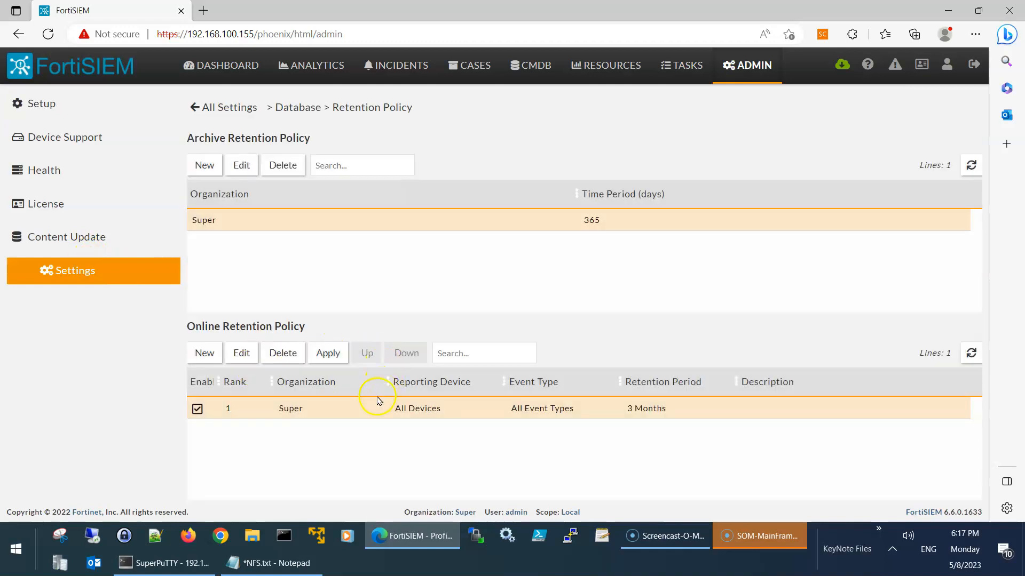